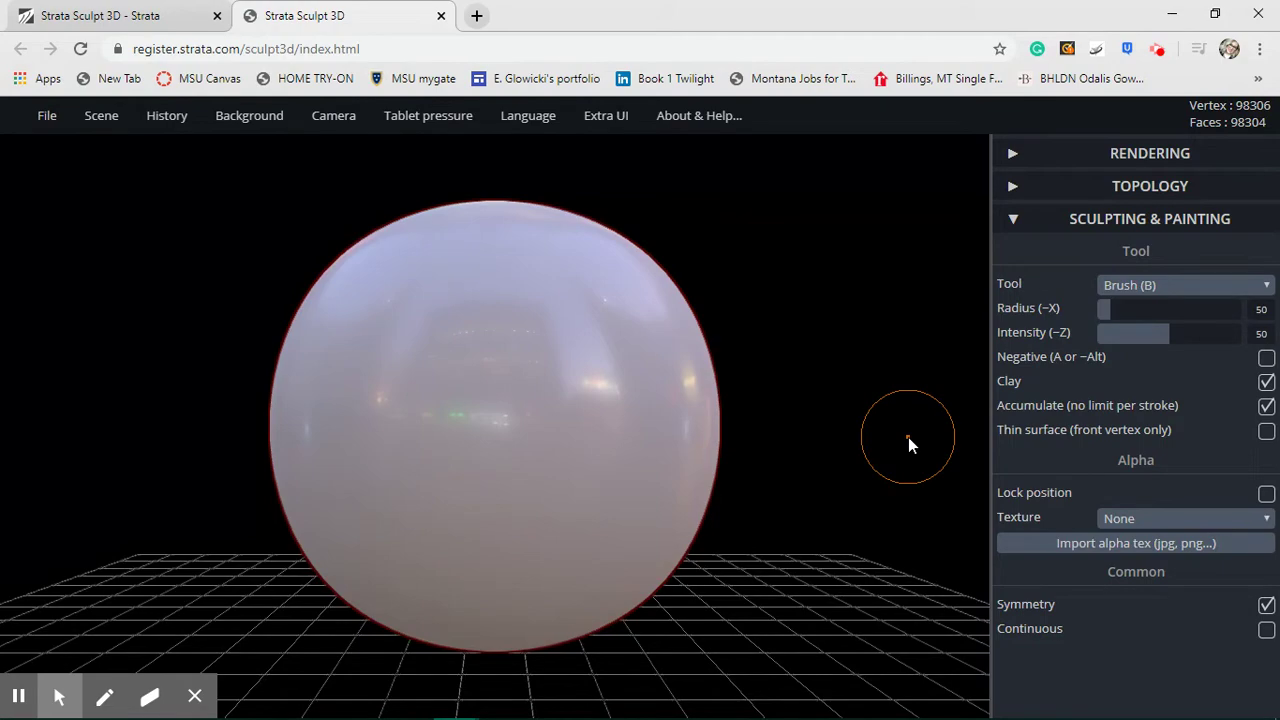
# Orbit around the default sphere, then bring up the Scene menu
pyautogui.moveTo(908, 437)
pyautogui.mouseDown()
pyautogui.moveTo(771, 491)
pyautogui.moveTo(706, 500)
pyautogui.moveTo(729, 425)
pyautogui.moveTo(797, 420)
pyautogui.moveTo(826, 449)
pyautogui.moveTo(826, 486)
pyautogui.moveTo(857, 344)
pyautogui.moveTo(777, 369)
pyautogui.moveTo(710, 343)
pyautogui.moveTo(654, 349)
pyautogui.moveTo(603, 320)
pyautogui.moveTo(660, 323)
pyautogui.moveTo(729, 362)
pyautogui.moveTo(800, 357)
pyautogui.moveTo(857, 327)
pyautogui.mouseUp()
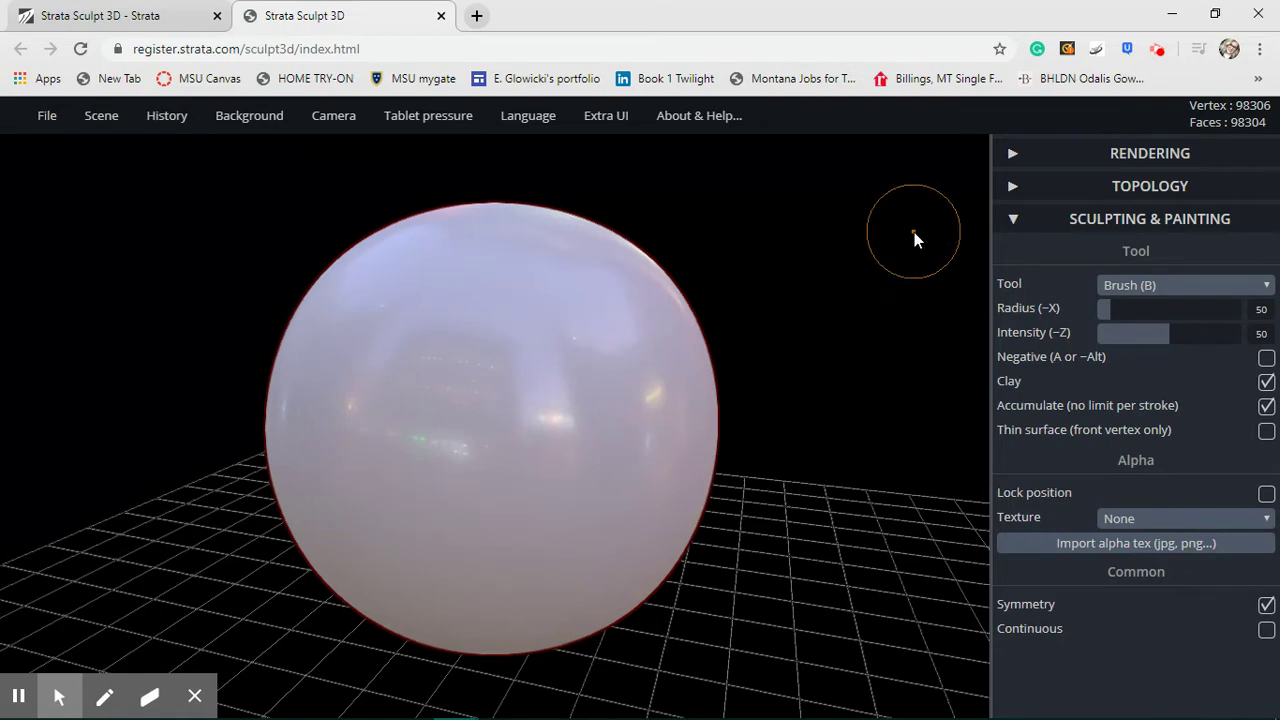
pyautogui.moveTo(914, 232)
pyautogui.mouseDown()
pyautogui.moveTo(586, 257)
pyautogui.moveTo(294, 177)
pyautogui.moveTo(539, 284)
pyautogui.moveTo(826, 251)
pyautogui.moveTo(911, 220)
pyautogui.moveTo(807, 554)
pyautogui.moveTo(883, 346)
pyautogui.moveTo(880, 543)
pyautogui.moveTo(860, 606)
pyautogui.moveTo(889, 291)
pyautogui.moveTo(840, 252)
pyautogui.mouseUp()
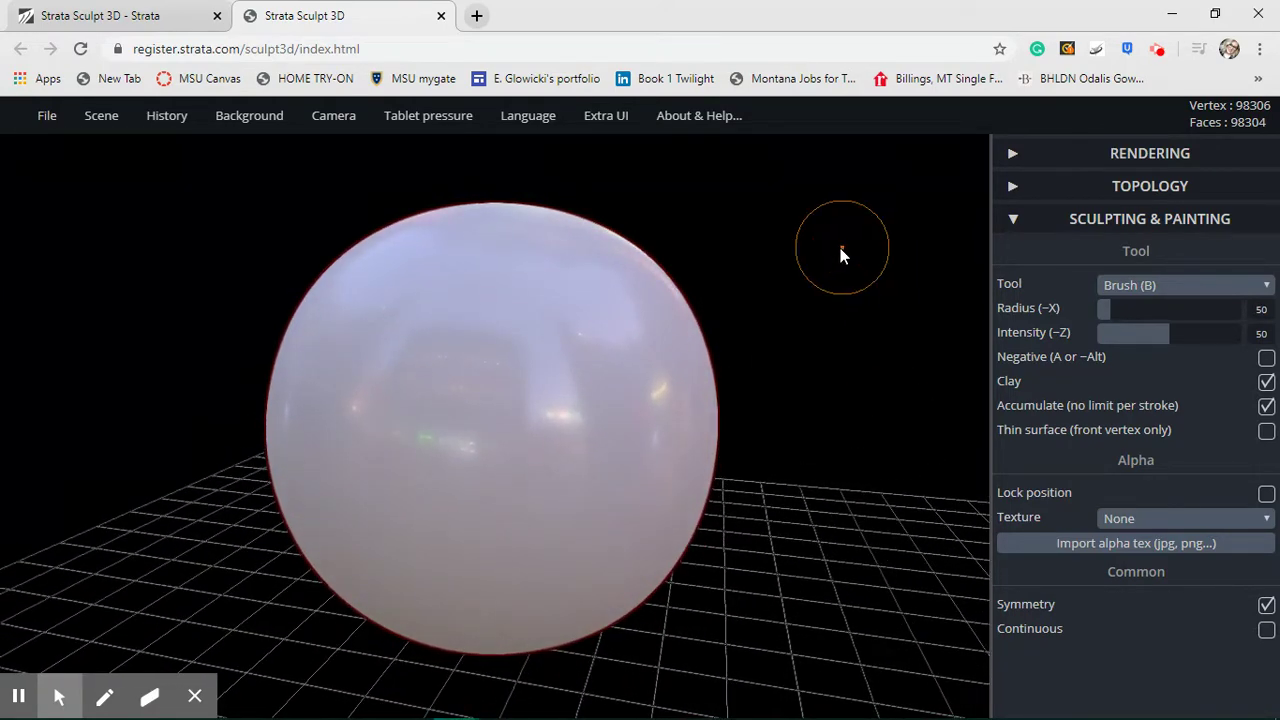
pyautogui.moveTo(113, 113)
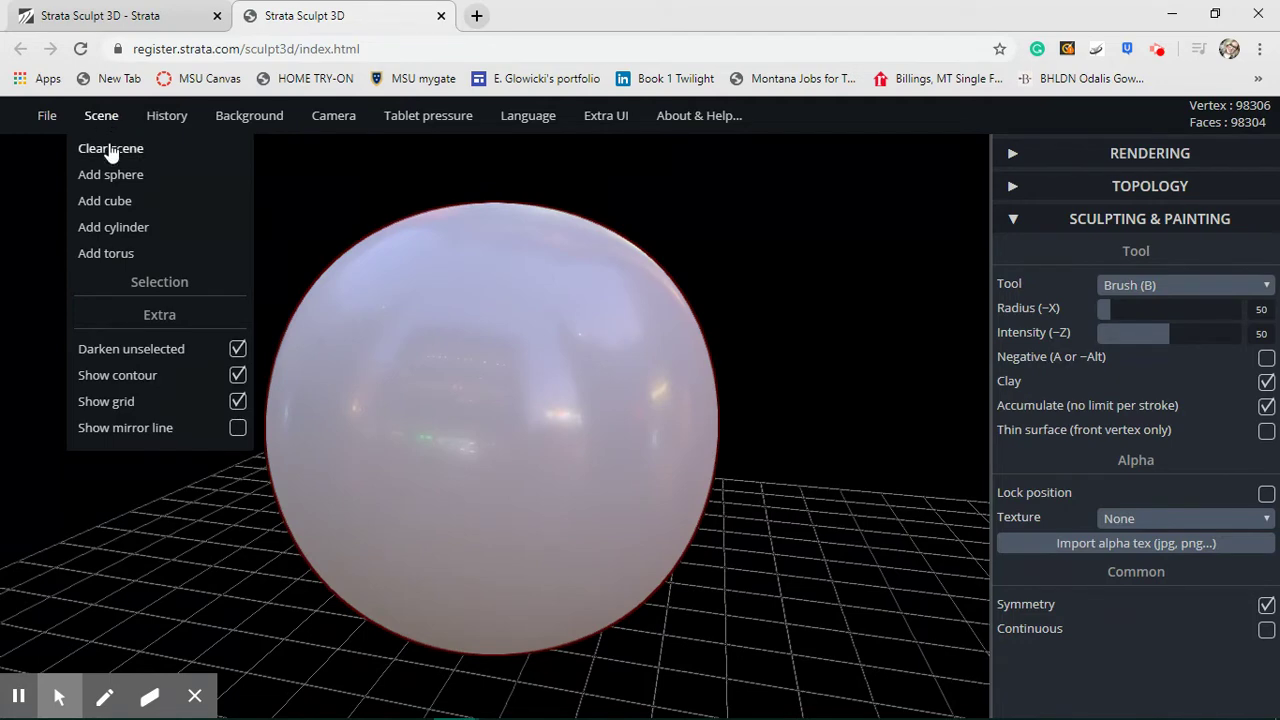
# Clear the sphere from the scene and add a new 98,304-face cube
pyautogui.click(110, 148)
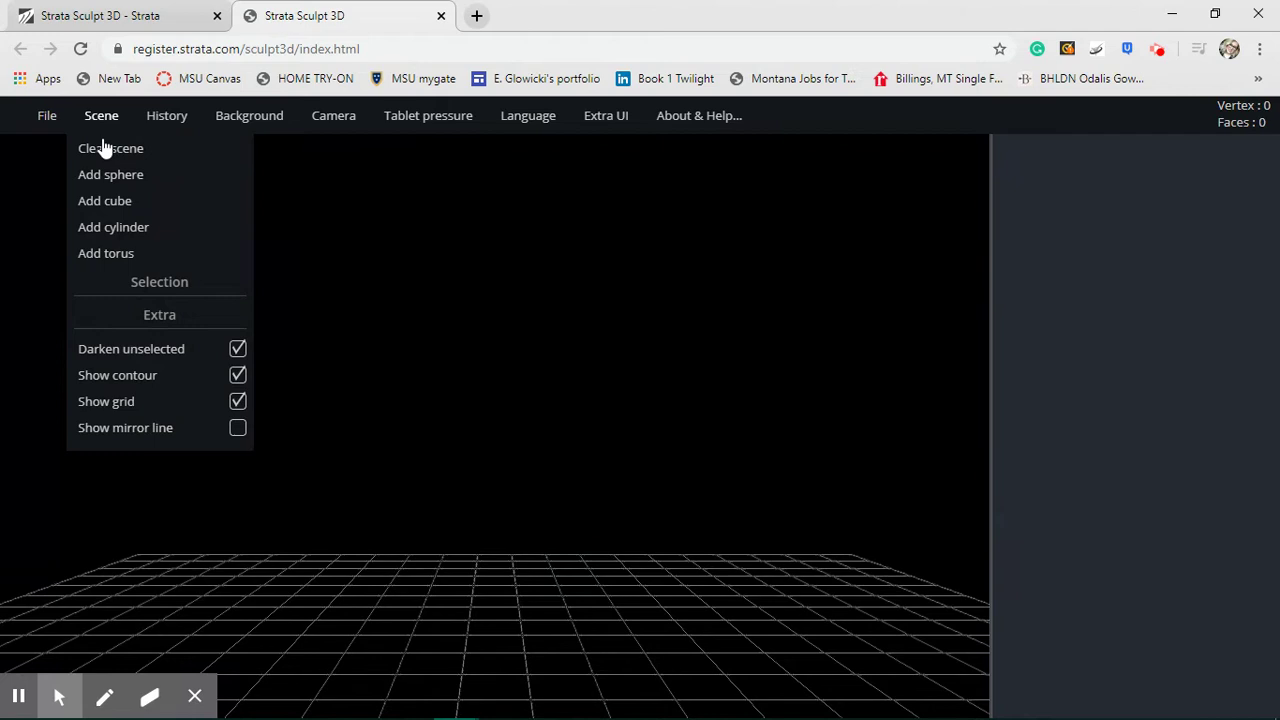
pyautogui.click(110, 202)
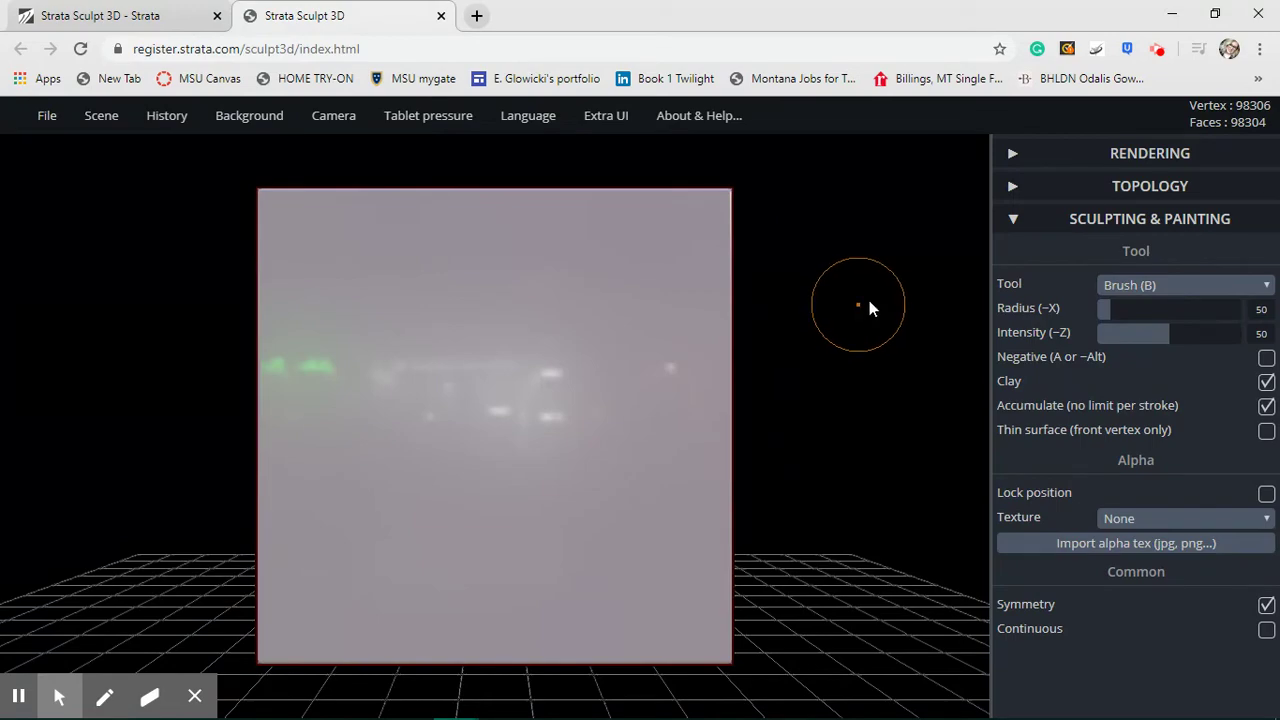
pyautogui.moveTo(869, 300)
pyautogui.mouseDown()
pyautogui.moveTo(924, 271)
pyautogui.moveTo(761, 353)
pyautogui.moveTo(689, 352)
pyautogui.moveTo(594, 324)
pyautogui.moveTo(433, 352)
pyautogui.moveTo(817, 325)
pyautogui.moveTo(865, 310)
pyautogui.mouseUp()
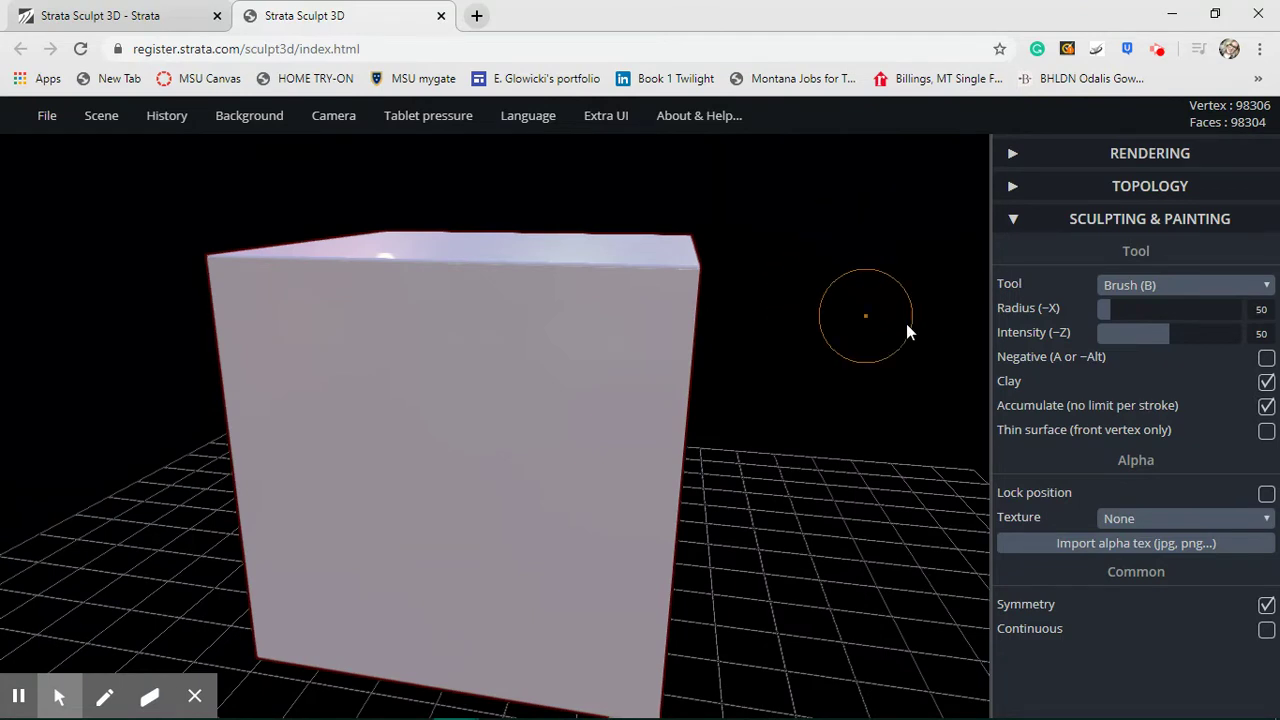
pyautogui.click(879, 240)
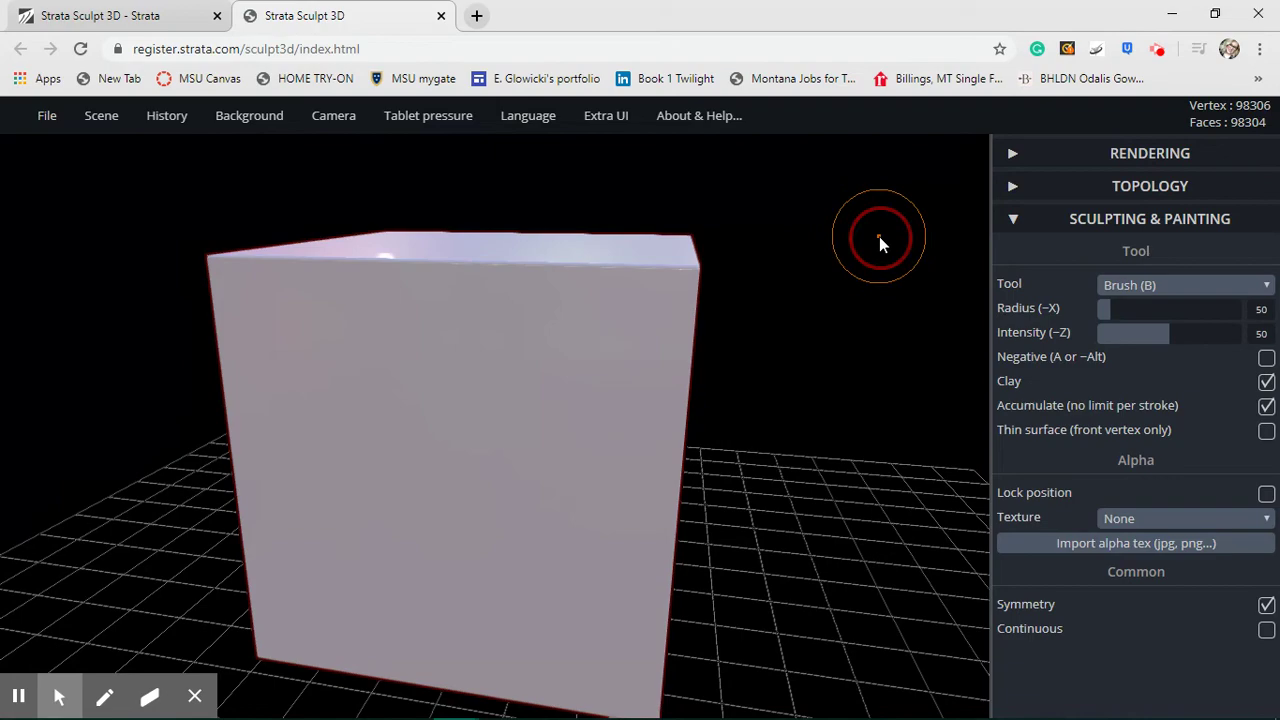
pyautogui.moveTo(879, 240); pyautogui.dragTo(831, 263)
pyautogui.scroll(-5, 706, 357)
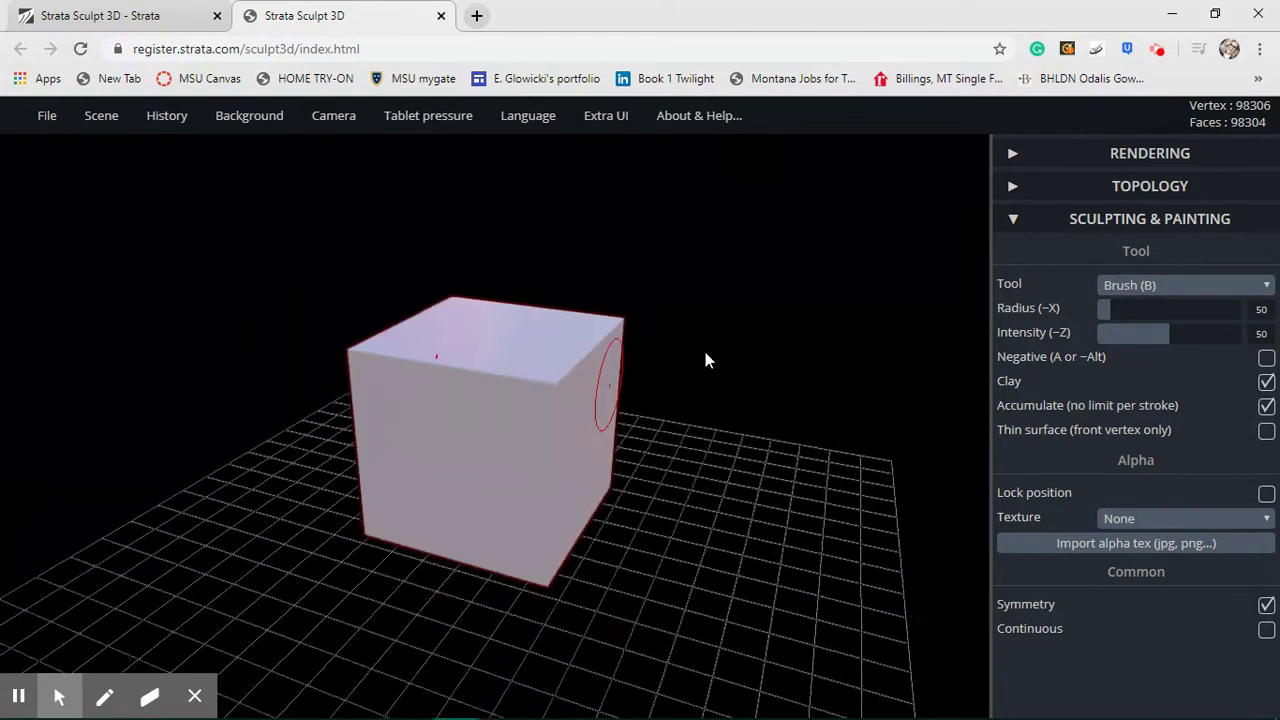
pyautogui.scroll(5, 705, 353)
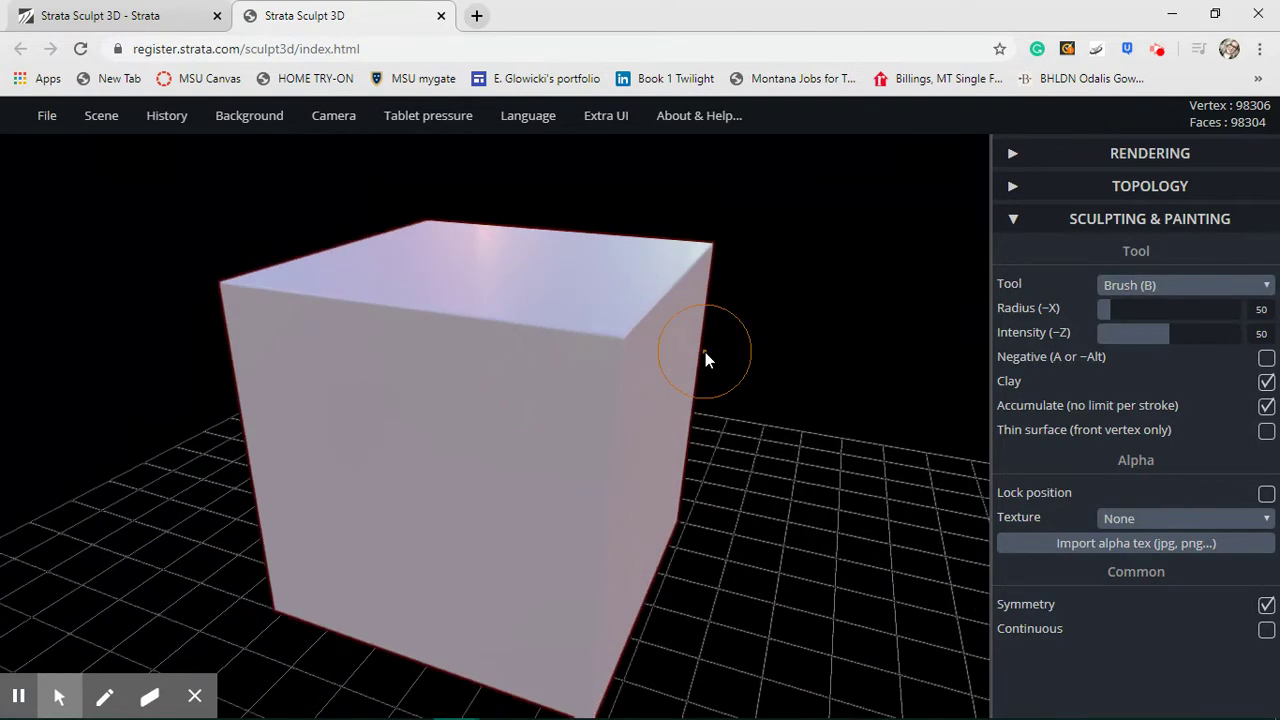
pyautogui.scroll(-2, 755, 400)
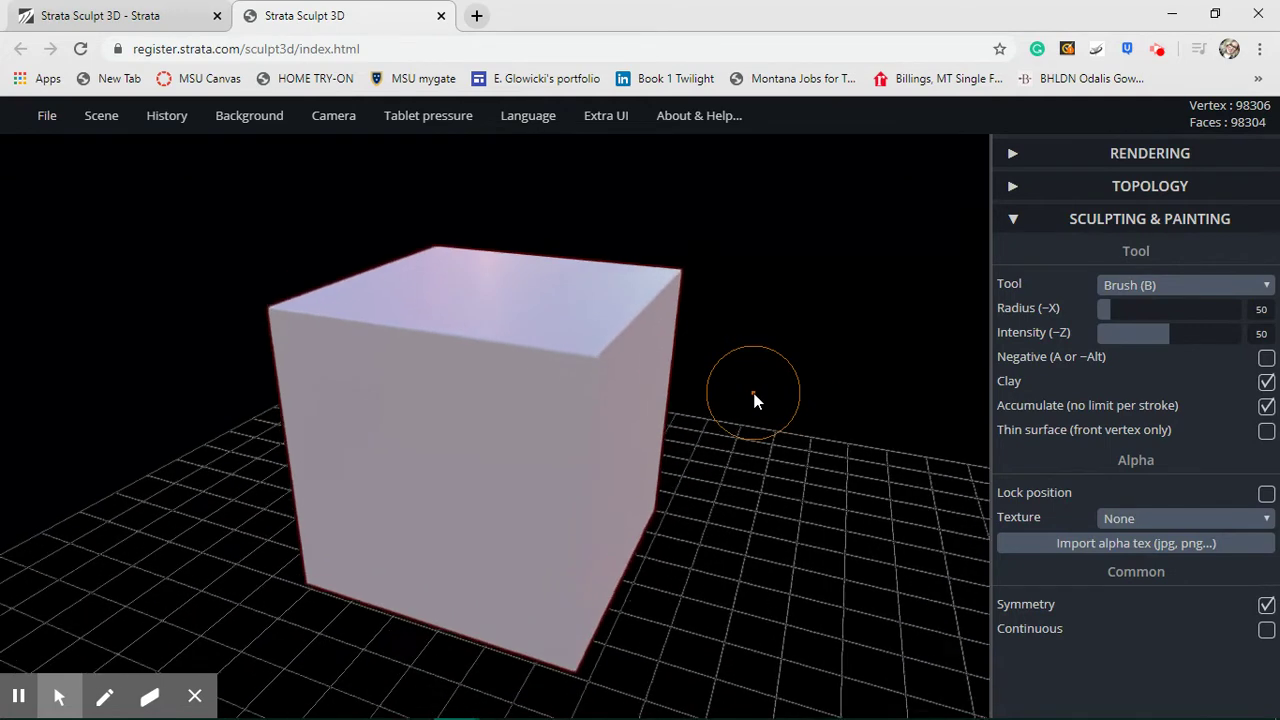
pyautogui.scroll(3, 755, 400)
pyautogui.scroll(-2, 755, 400)
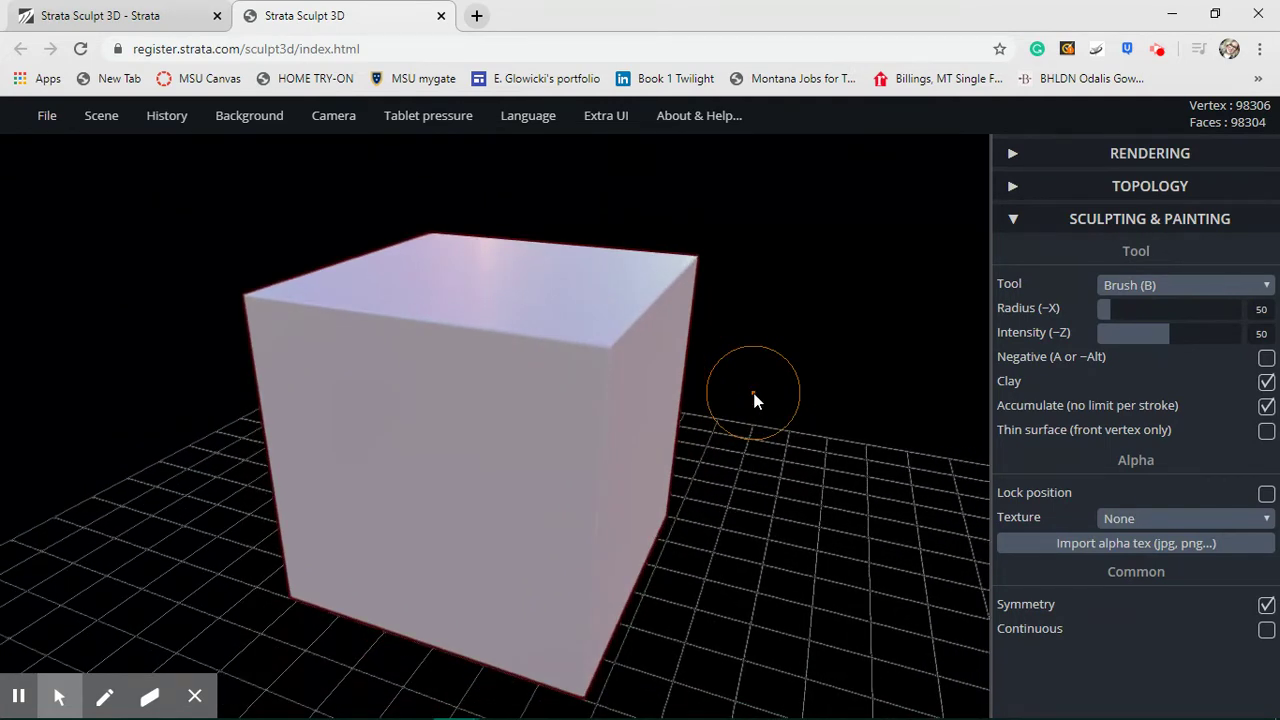
pyautogui.scroll(4, 755, 400)
pyautogui.scroll(-5, 755, 400)
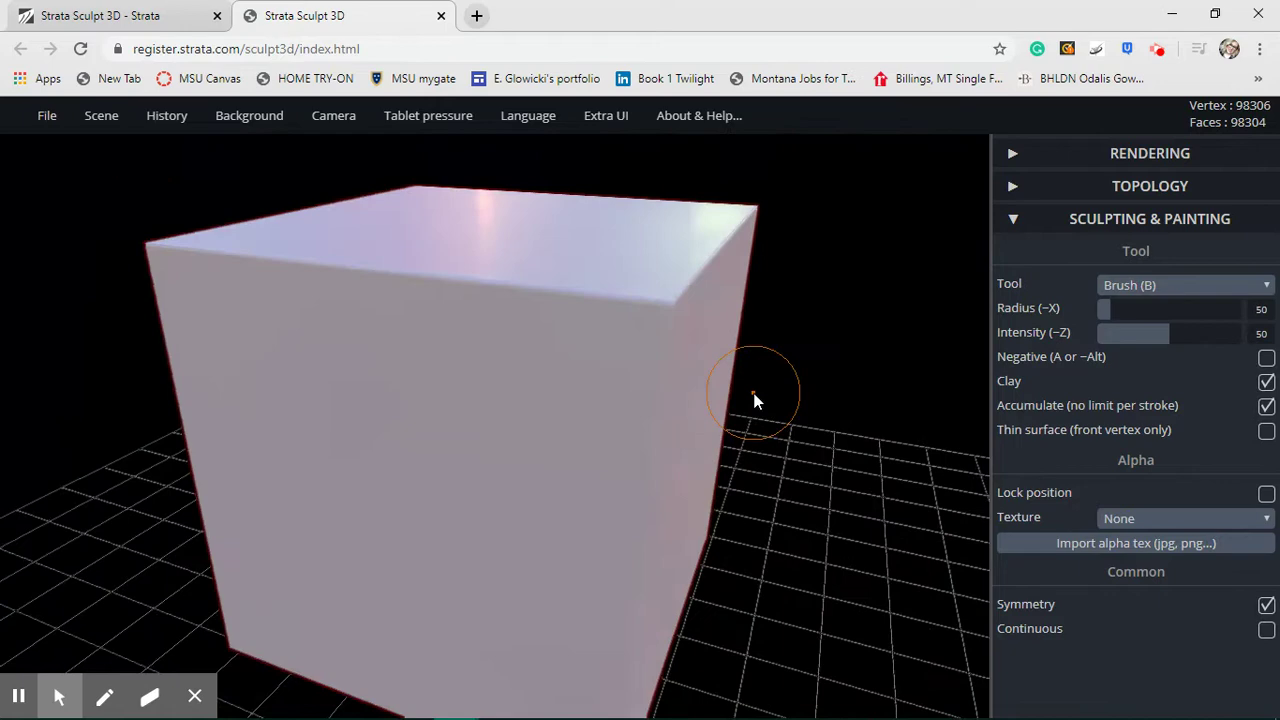
pyautogui.scroll(2, 755, 400)
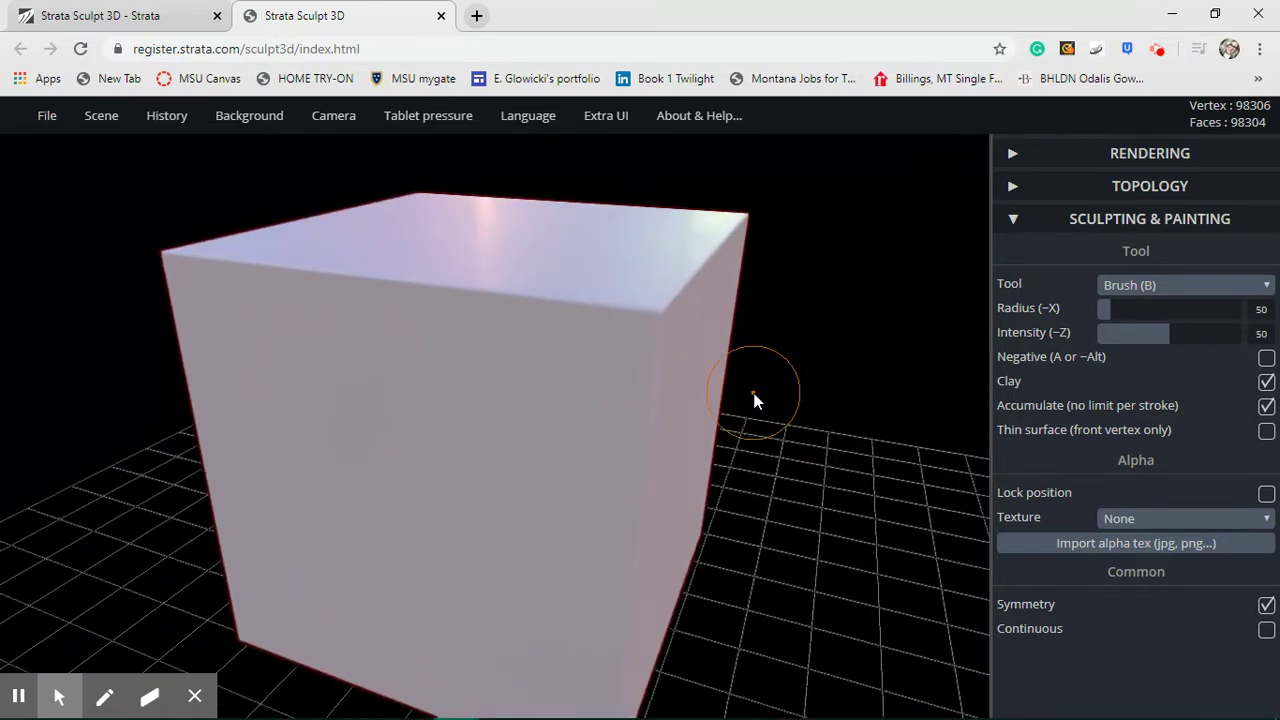
pyautogui.moveTo(851, 406); pyautogui.dragTo(820, 398)
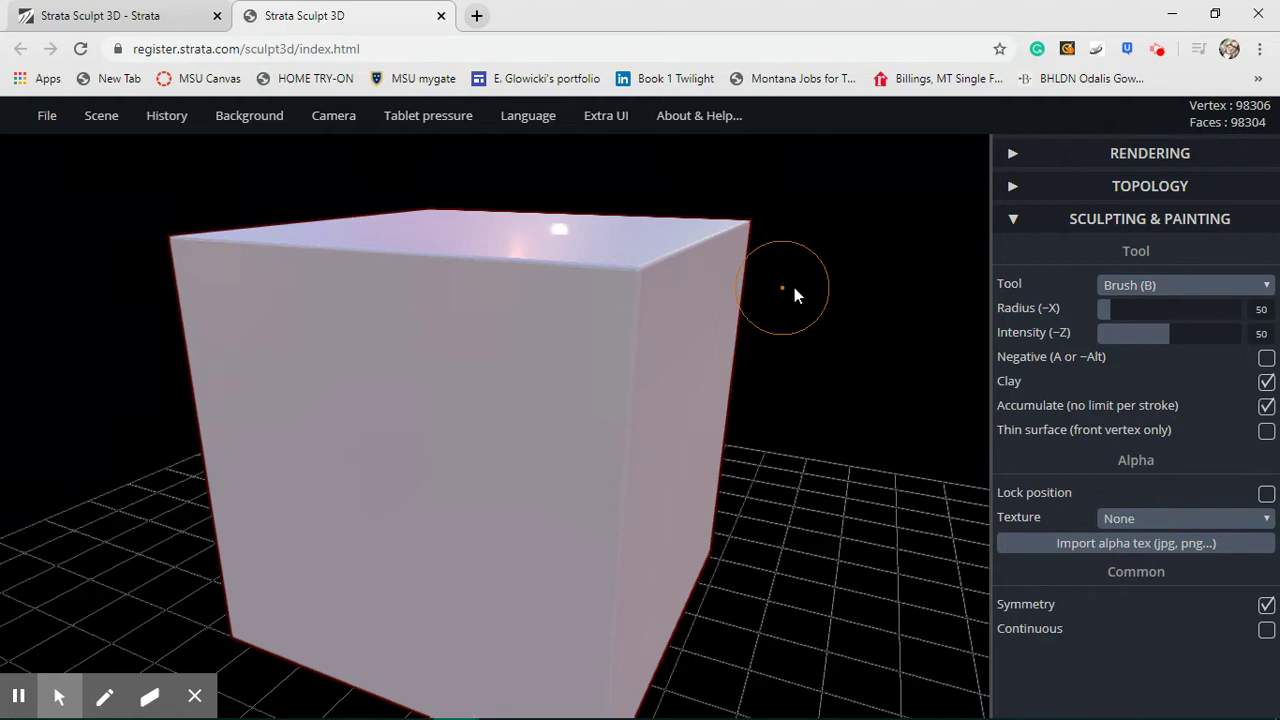
# Raise mirrored bumps on the cube's top corners and pull them up into horns
pyautogui.scroll(-2, 807, 287)
pyautogui.moveTo(806, 289); pyautogui.dragTo(760, 325)
pyautogui.moveTo(577, 289)
pyautogui.mouseDown()
pyautogui.moveTo(612, 325)
pyautogui.moveTo(640, 297)
pyautogui.moveTo(597, 298)
pyautogui.moveTo(637, 282)
pyautogui.moveTo(582, 318)
pyautogui.moveTo(623, 286)
pyautogui.moveTo(580, 343)
pyautogui.moveTo(583, 312)
pyautogui.moveTo(612, 311)
pyautogui.moveTo(583, 337)
pyautogui.moveTo(591, 345)
pyautogui.moveTo(621, 278)
pyautogui.moveTo(618, 306)
pyautogui.moveTo(593, 315)
pyautogui.moveTo(609, 289)
pyautogui.moveTo(626, 308)
pyautogui.moveTo(604, 310)
pyautogui.moveTo(638, 281)
pyautogui.moveTo(606, 298)
pyautogui.moveTo(632, 283)
pyautogui.moveTo(634, 302)
pyautogui.moveTo(611, 300)
pyautogui.moveTo(618, 286)
pyautogui.moveTo(631, 288)
pyautogui.moveTo(620, 300)
pyautogui.moveTo(626, 284)
pyautogui.moveTo(641, 290)
pyautogui.moveTo(629, 289)
pyautogui.moveTo(641, 274)
pyautogui.moveTo(647, 292)
pyautogui.moveTo(677, 271)
pyautogui.moveTo(695, 300)
pyautogui.mouseUp()
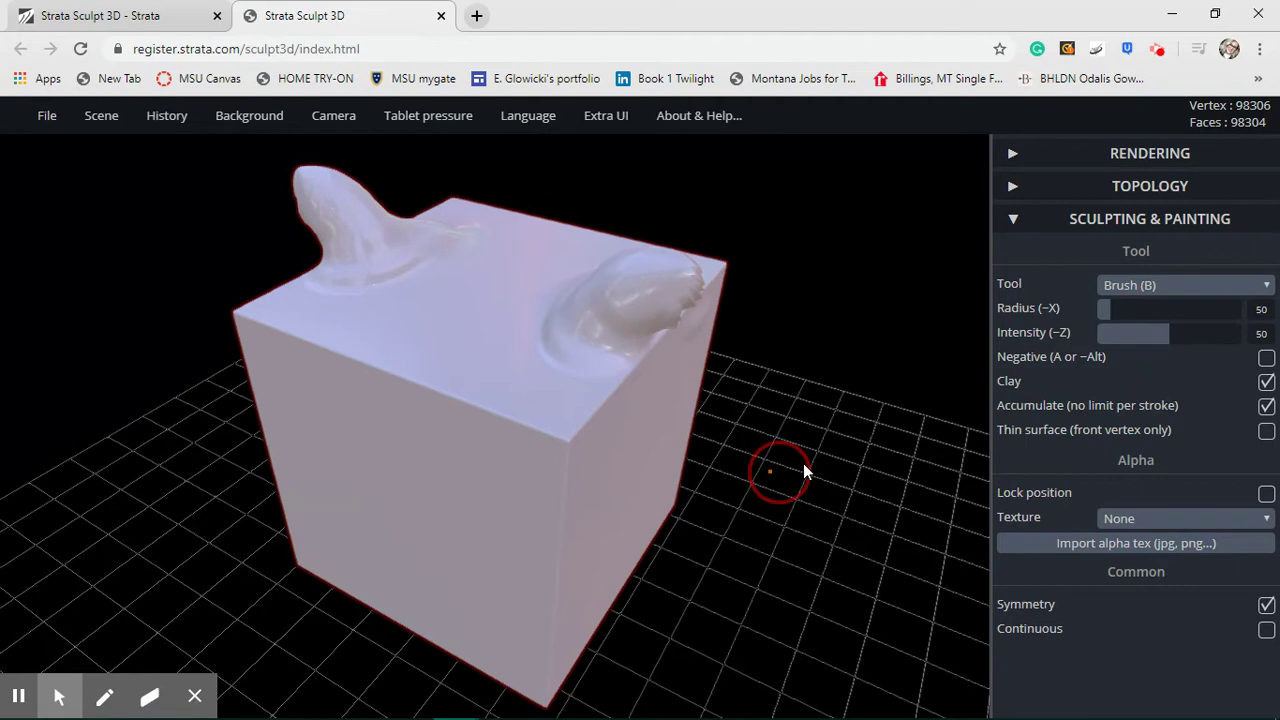
pyautogui.moveTo(803, 463)
pyautogui.mouseDown()
pyautogui.moveTo(833, 435)
pyautogui.moveTo(838, 460)
pyautogui.moveTo(849, 451)
pyautogui.mouseUp()
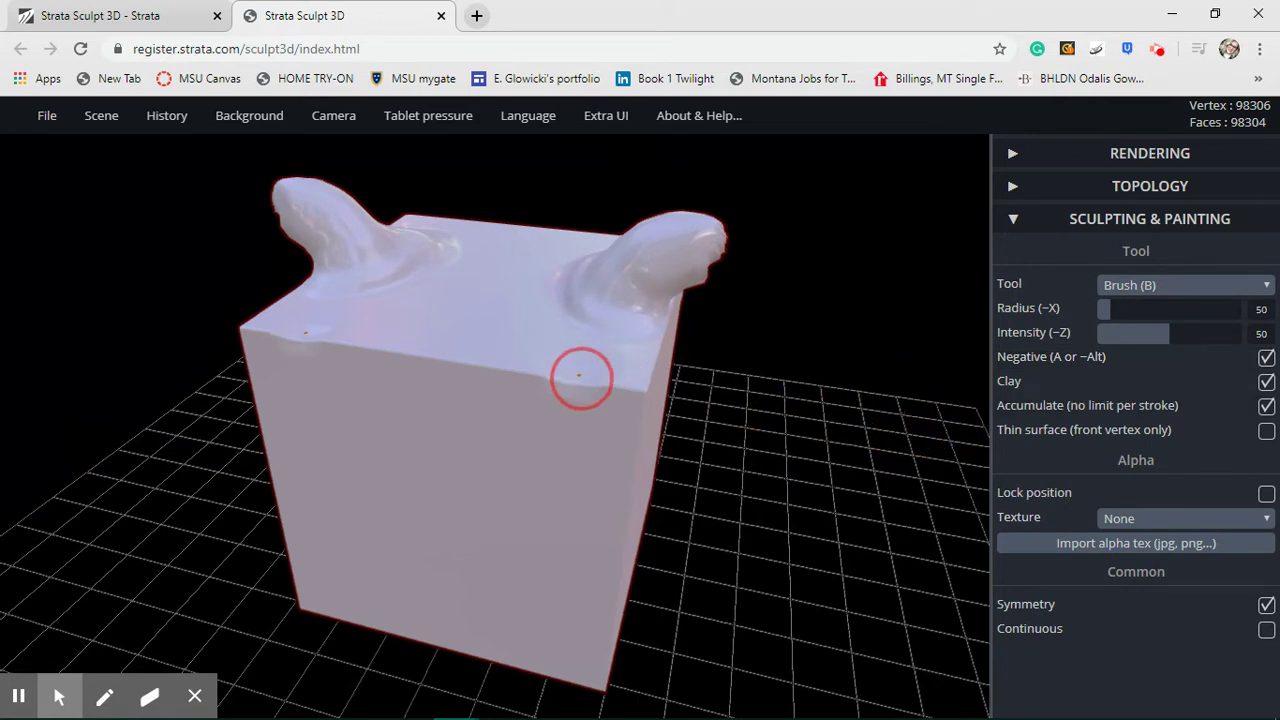
# Carve a dent along the cube's top edge, then undo it
pyautogui.moveTo(580, 377)
pyautogui.mouseDown()
pyautogui.moveTo(614, 376)
pyautogui.moveTo(590, 369)
pyautogui.moveTo(614, 401)
pyautogui.moveTo(661, 352)
pyautogui.moveTo(655, 394)
pyautogui.moveTo(594, 412)
pyautogui.moveTo(591, 376)
pyautogui.moveTo(635, 416)
pyautogui.moveTo(558, 416)
pyautogui.moveTo(537, 380)
pyautogui.moveTo(479, 379)
pyautogui.moveTo(473, 359)
pyautogui.moveTo(489, 374)
pyautogui.moveTo(526, 363)
pyautogui.moveTo(422, 356)
pyautogui.moveTo(489, 381)
pyautogui.moveTo(504, 407)
pyautogui.moveTo(585, 409)
pyautogui.moveTo(643, 491)
pyautogui.moveTo(602, 484)
pyautogui.moveTo(614, 508)
pyautogui.moveTo(587, 485)
pyautogui.moveTo(629, 434)
pyautogui.mouseUp()
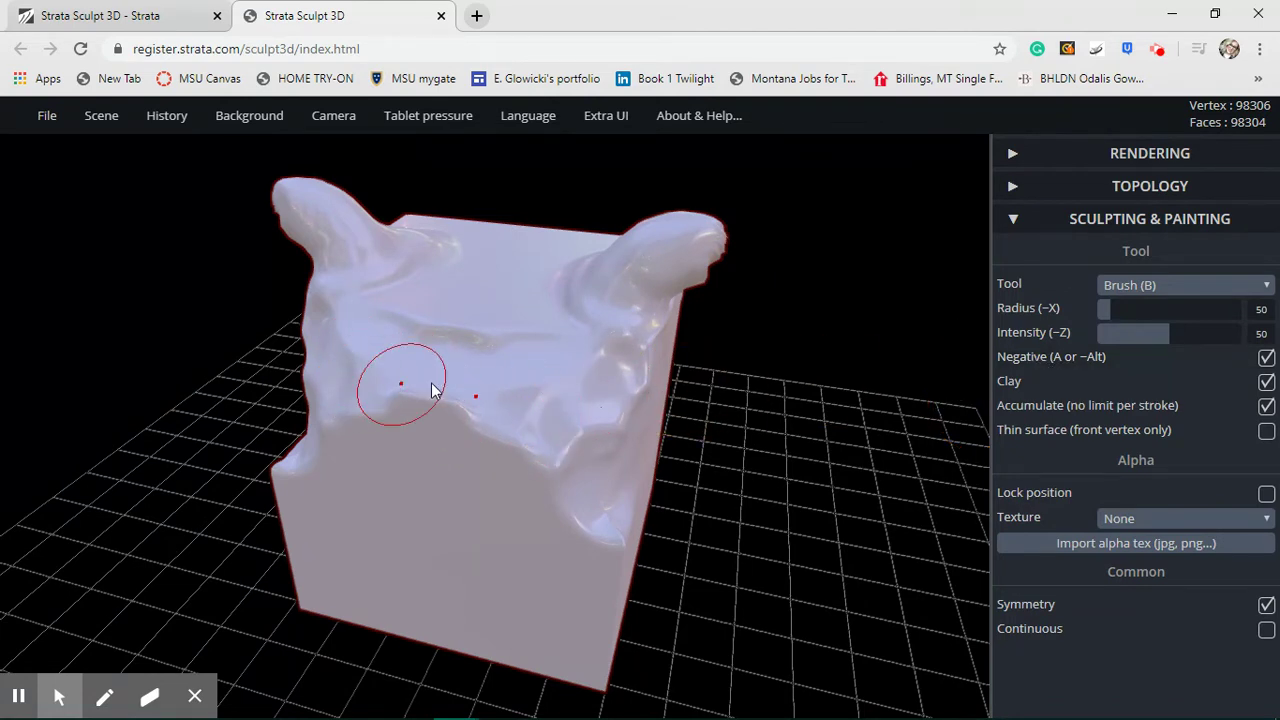
pyautogui.moveTo(136, 121)
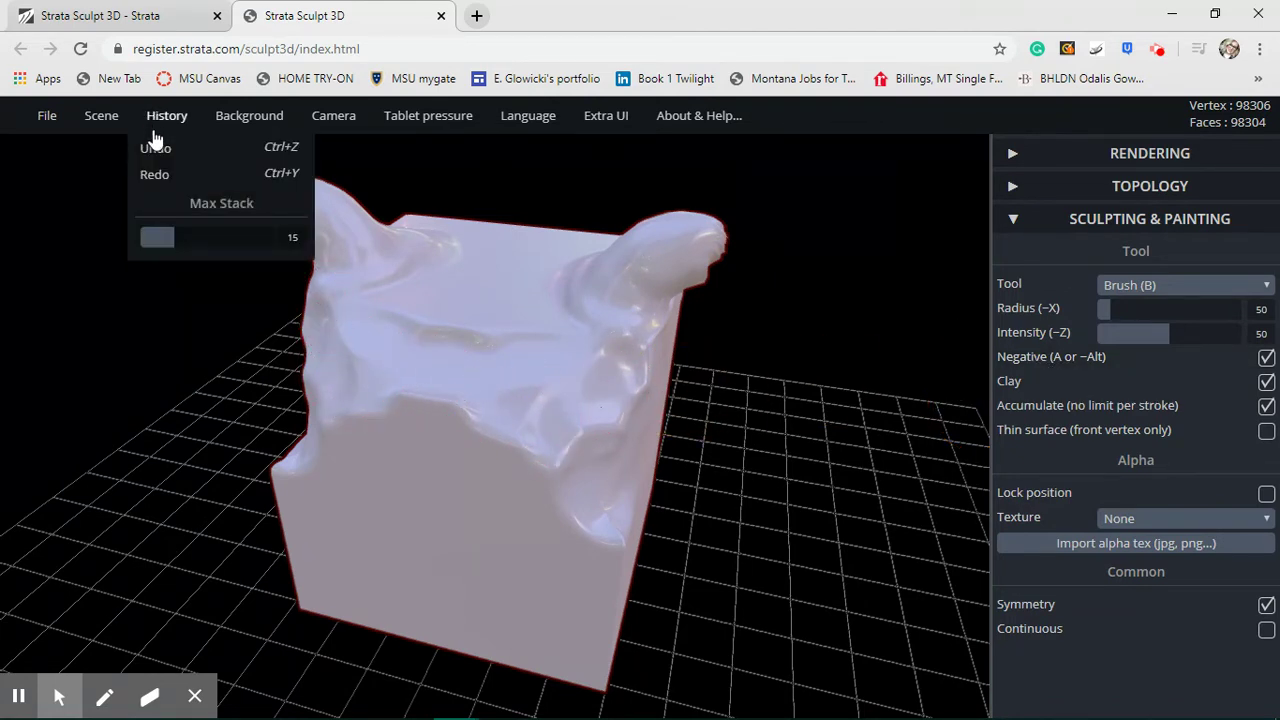
pyautogui.click(155, 148)
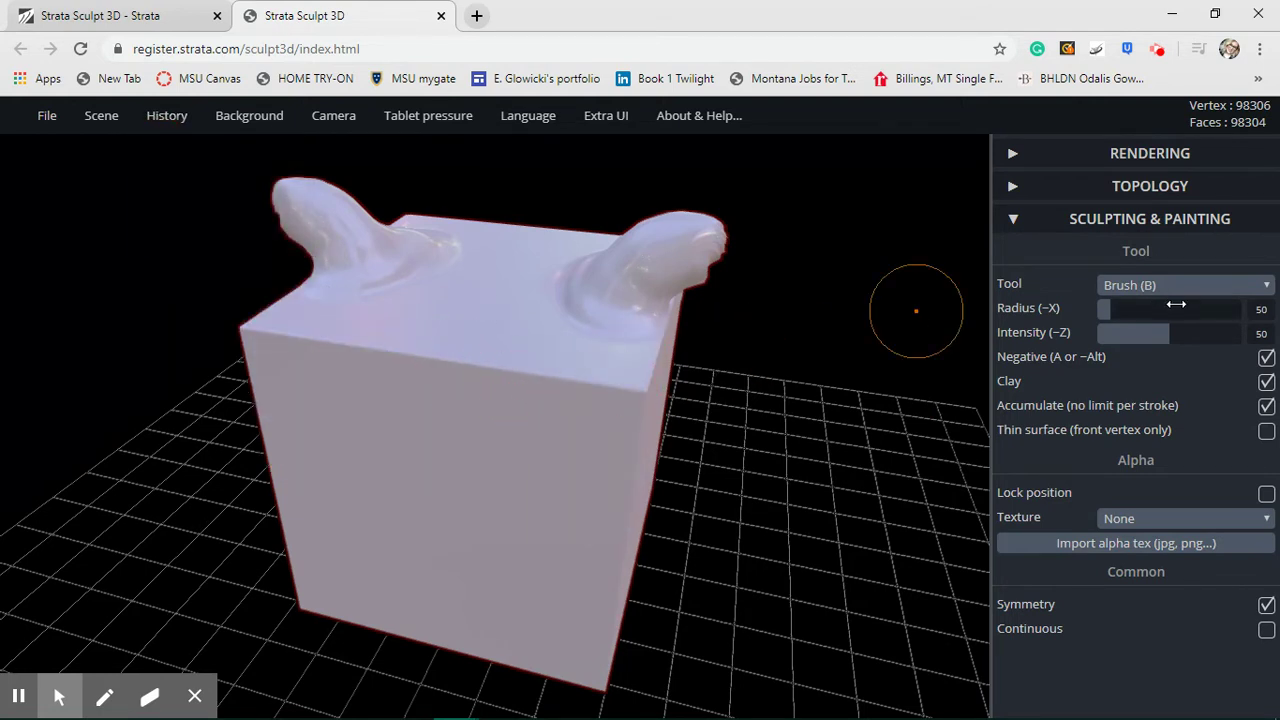
# Switch to the Twist tool and twist spiral eyes plus a swirl below the right eye
pyautogui.click(1170, 287)
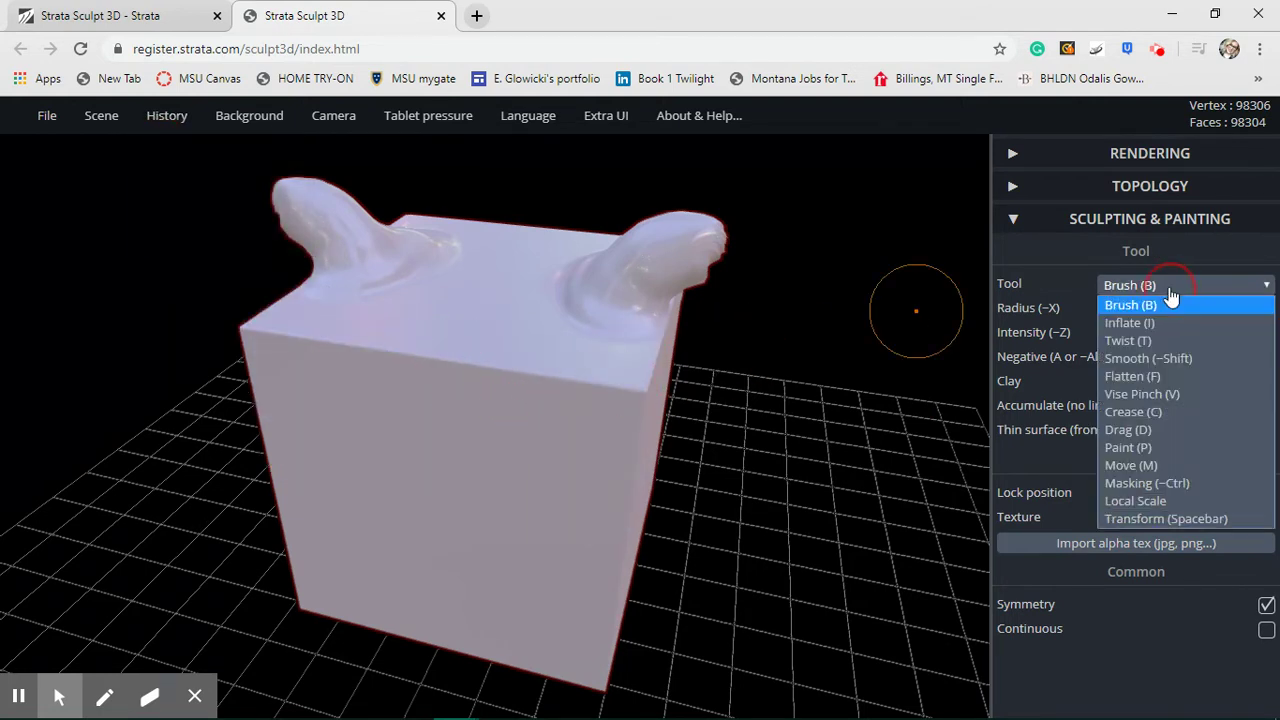
pyautogui.click(1140, 341)
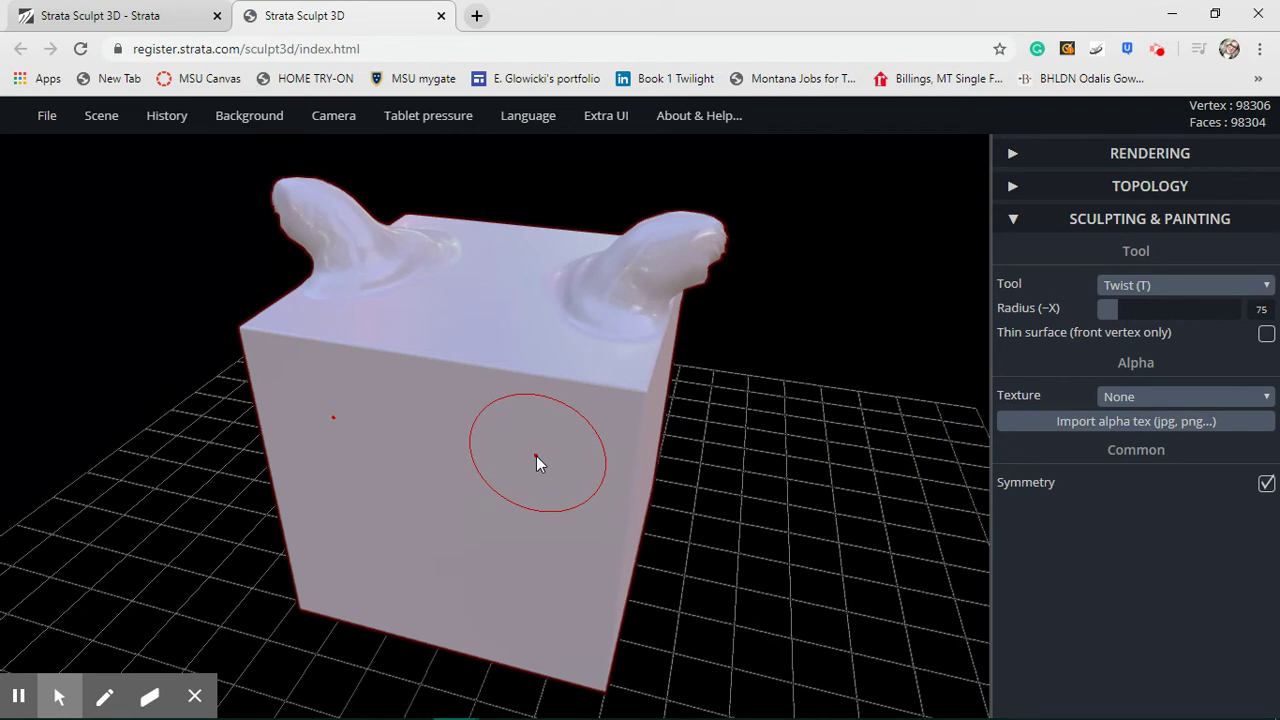
pyautogui.moveTo(536, 456)
pyautogui.mouseDown()
pyautogui.moveTo(510, 438)
pyautogui.moveTo(551, 416)
pyautogui.moveTo(574, 424)
pyautogui.moveTo(576, 467)
pyautogui.moveTo(510, 477)
pyautogui.moveTo(497, 451)
pyautogui.moveTo(521, 428)
pyautogui.moveTo(542, 429)
pyautogui.moveTo(547, 448)
pyautogui.moveTo(507, 477)
pyautogui.moveTo(573, 484)
pyautogui.moveTo(762, 546)
pyautogui.moveTo(847, 531)
pyautogui.mouseUp()
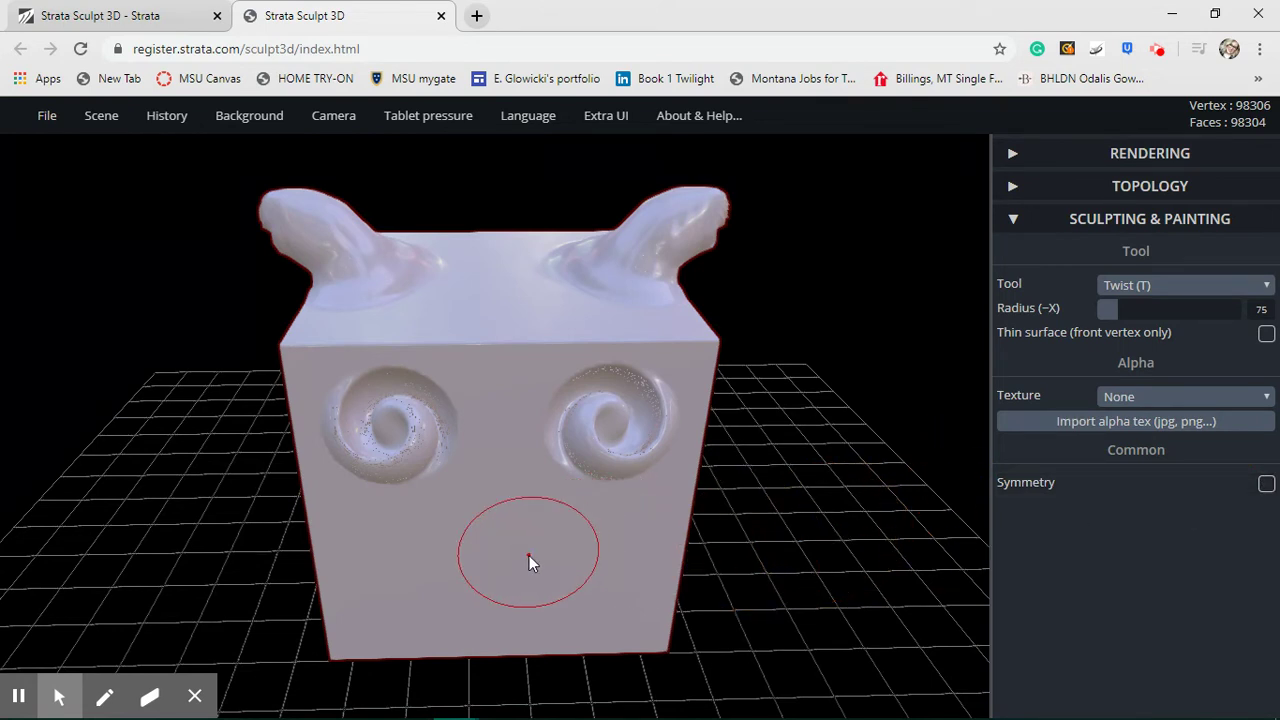
pyautogui.moveTo(616, 527)
pyautogui.mouseDown()
pyautogui.moveTo(569, 562)
pyautogui.moveTo(562, 524)
pyautogui.moveTo(606, 523)
pyautogui.moveTo(617, 547)
pyautogui.moveTo(573, 557)
pyautogui.mouseUp()
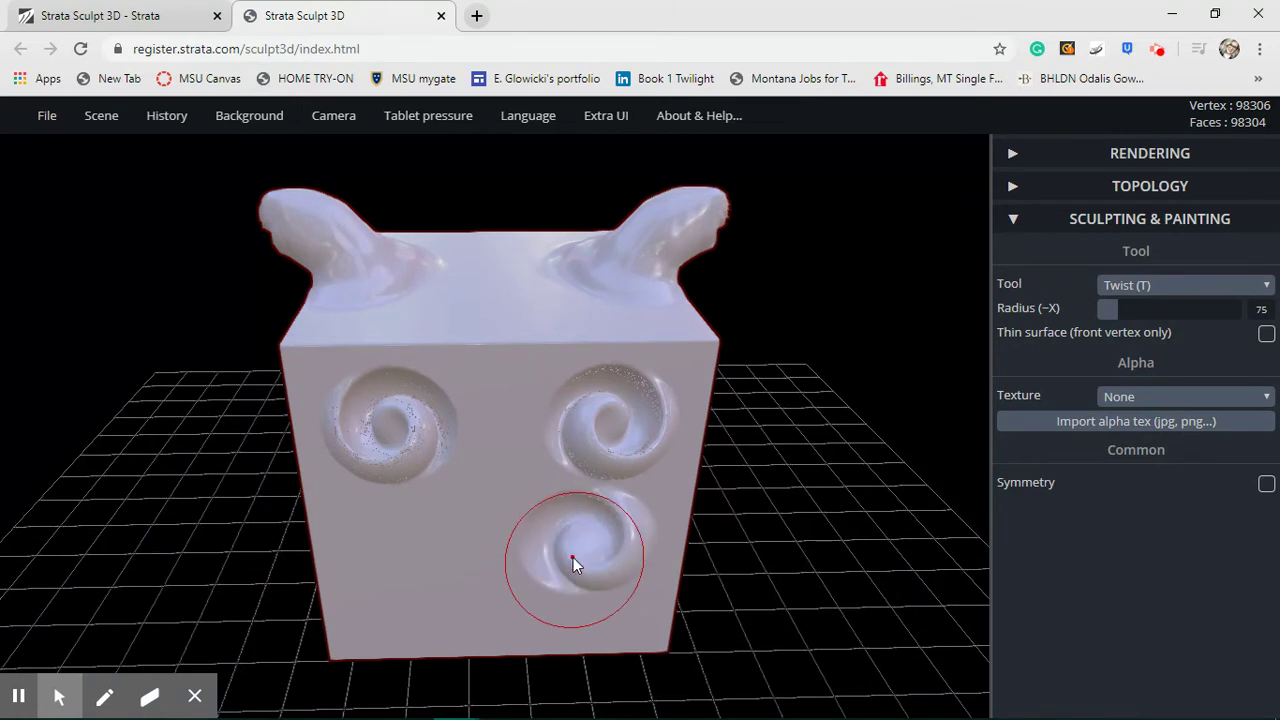
# Re-enable Symmetry, undo the extra swirl, and orbit to view the top and side
pyautogui.click(1262, 483)
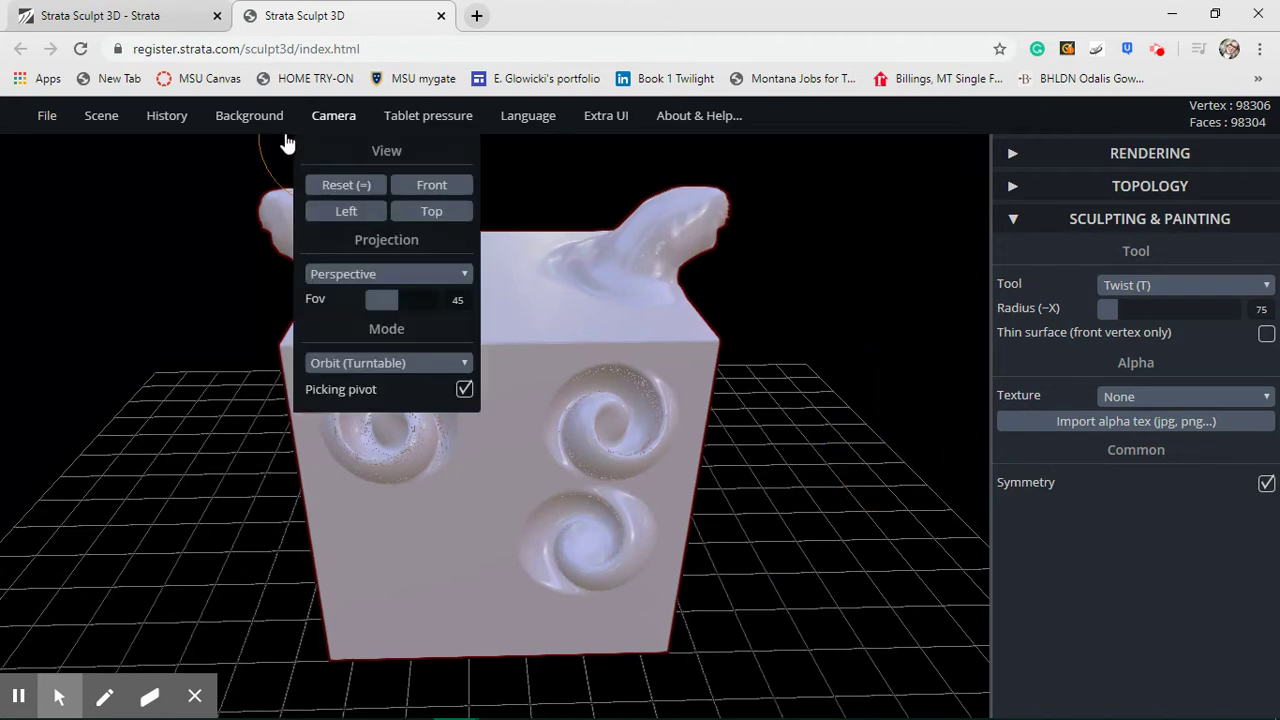
pyautogui.moveTo(166, 118)
pyautogui.click(158, 150)
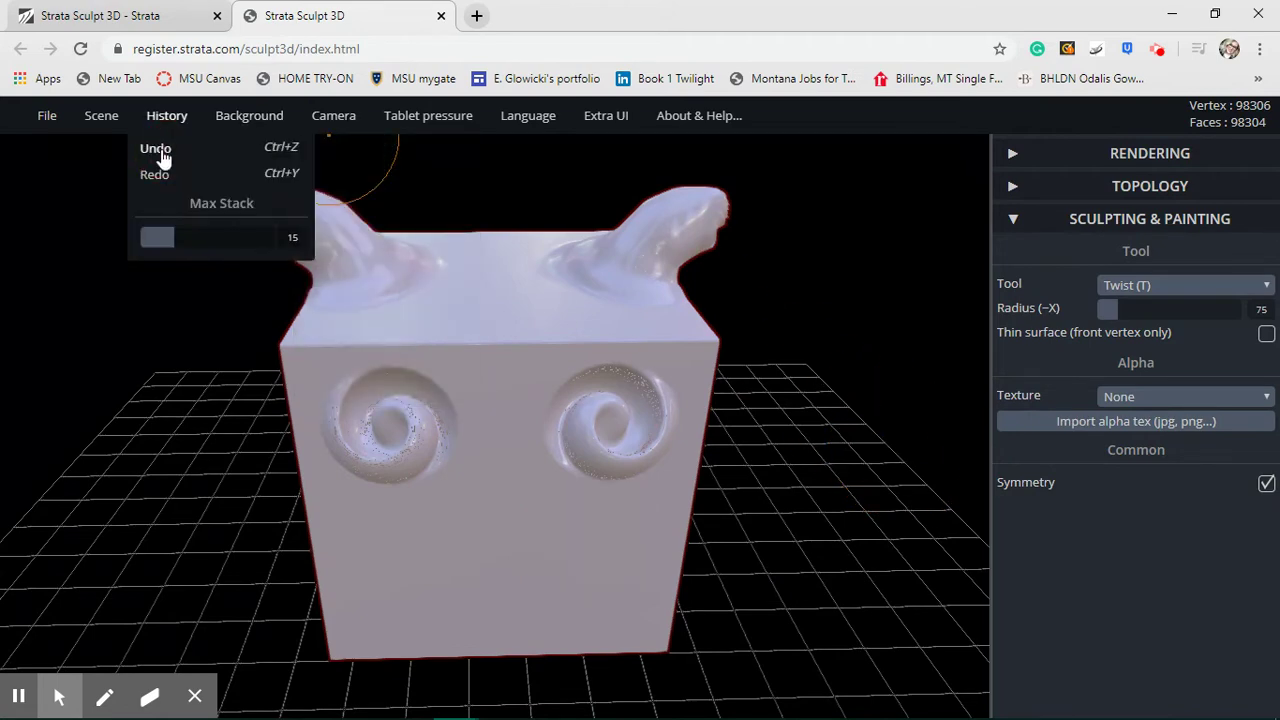
pyautogui.moveTo(843, 329); pyautogui.dragTo(762, 326)
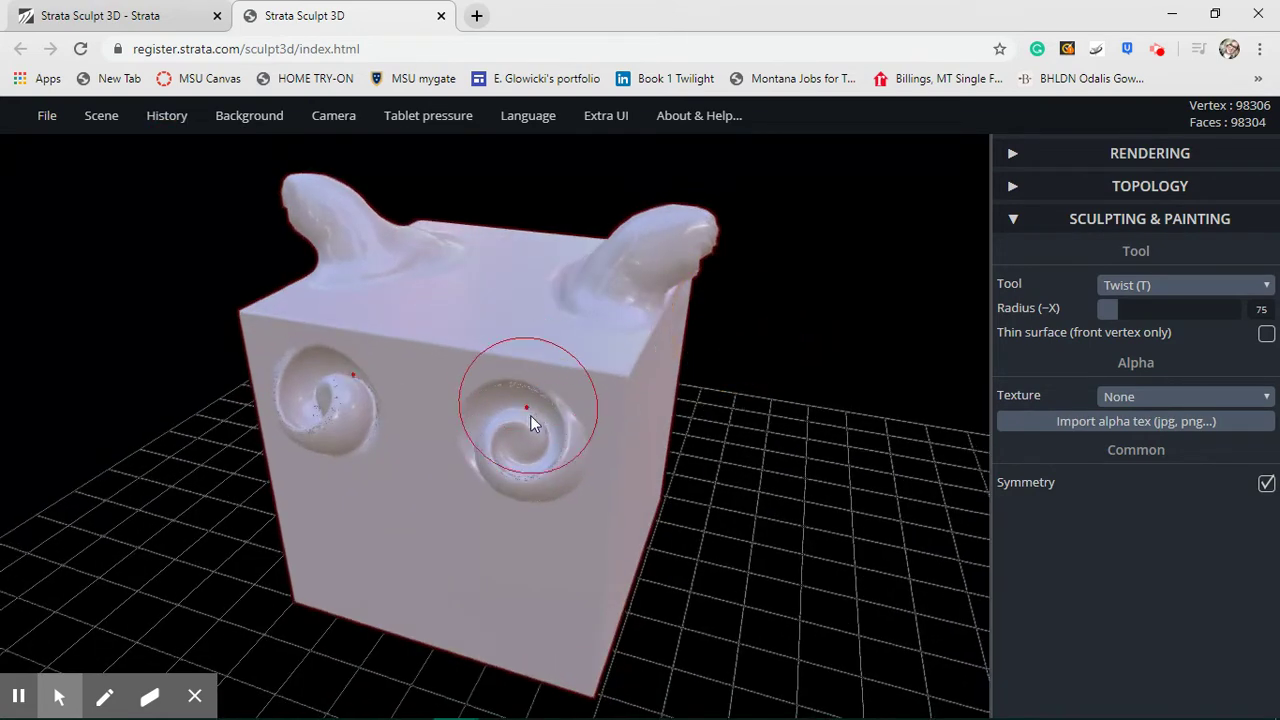
pyautogui.moveTo(828, 286); pyautogui.dragTo(818, 337)
# Switch to the Smooth brush at intensity 75 and soften both horn bases symmetrically
pyautogui.click(1145, 288)
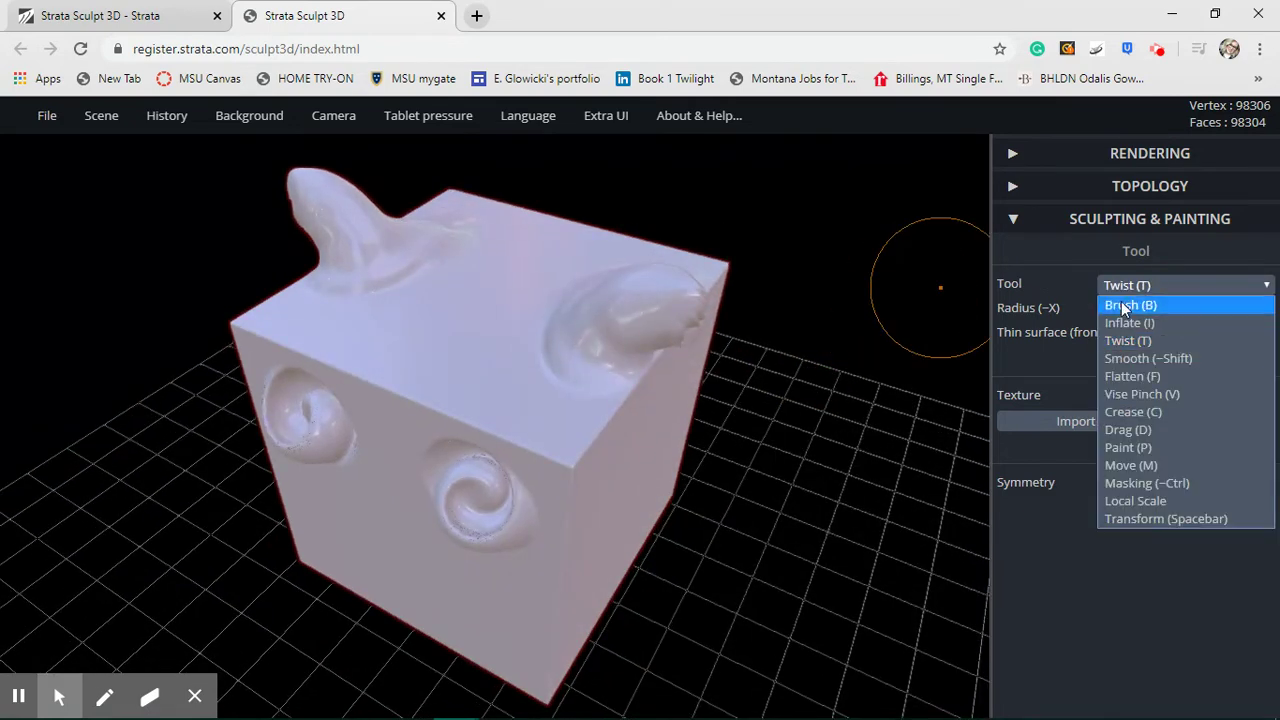
pyautogui.click(1175, 363)
pyautogui.moveTo(843, 545); pyautogui.dragTo(910, 477)
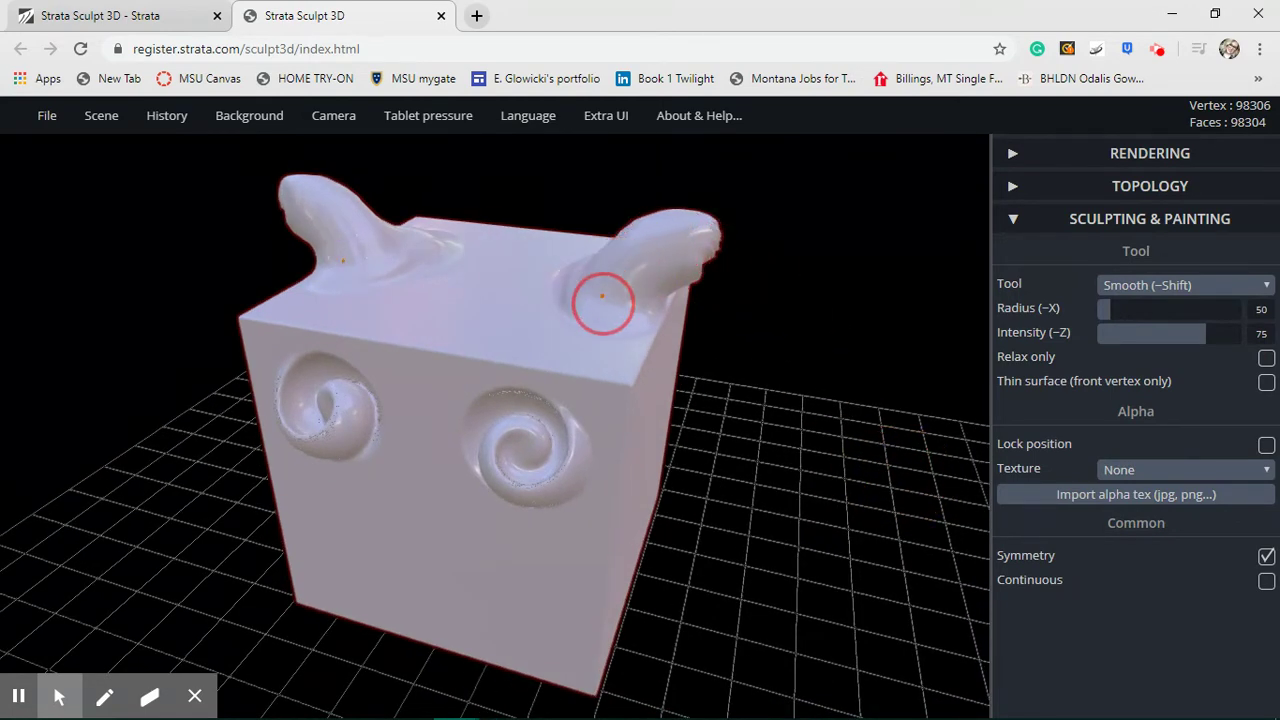
pyautogui.moveTo(603, 297)
pyautogui.mouseDown()
pyautogui.moveTo(564, 262)
pyautogui.moveTo(594, 244)
pyautogui.moveTo(575, 309)
pyautogui.moveTo(611, 314)
pyautogui.moveTo(572, 250)
pyautogui.moveTo(635, 262)
pyautogui.moveTo(550, 301)
pyautogui.moveTo(674, 232)
pyautogui.moveTo(662, 302)
pyautogui.moveTo(682, 222)
pyautogui.moveTo(643, 269)
pyautogui.moveTo(739, 249)
pyautogui.moveTo(587, 344)
pyautogui.moveTo(563, 269)
pyautogui.moveTo(531, 311)
pyautogui.moveTo(590, 318)
pyautogui.moveTo(535, 275)
pyautogui.moveTo(566, 330)
pyautogui.moveTo(540, 346)
pyautogui.mouseUp()
pyautogui.moveTo(785, 350); pyautogui.dragTo(771, 390)
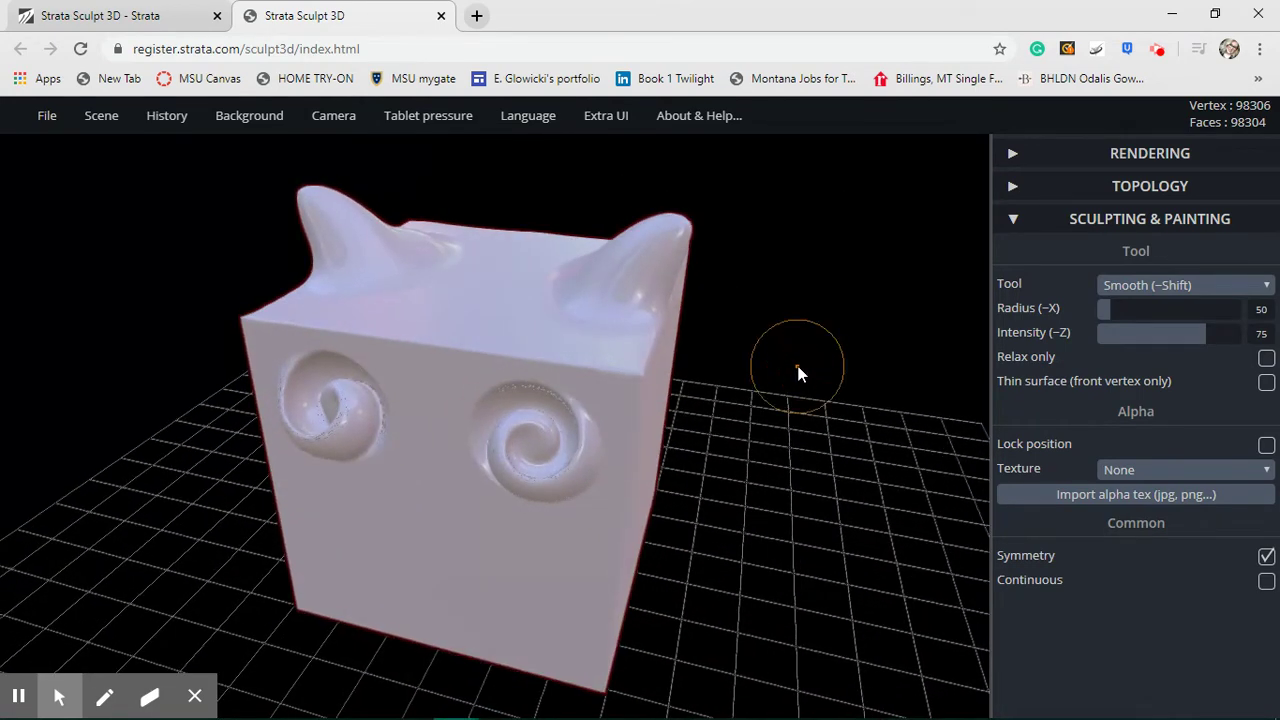
pyautogui.moveTo(700, 512)
pyautogui.mouseDown()
pyautogui.moveTo(757, 540)
pyautogui.moveTo(828, 506)
pyautogui.moveTo(694, 594)
pyautogui.moveTo(646, 540)
pyautogui.mouseUp()
pyautogui.click(1170, 288)
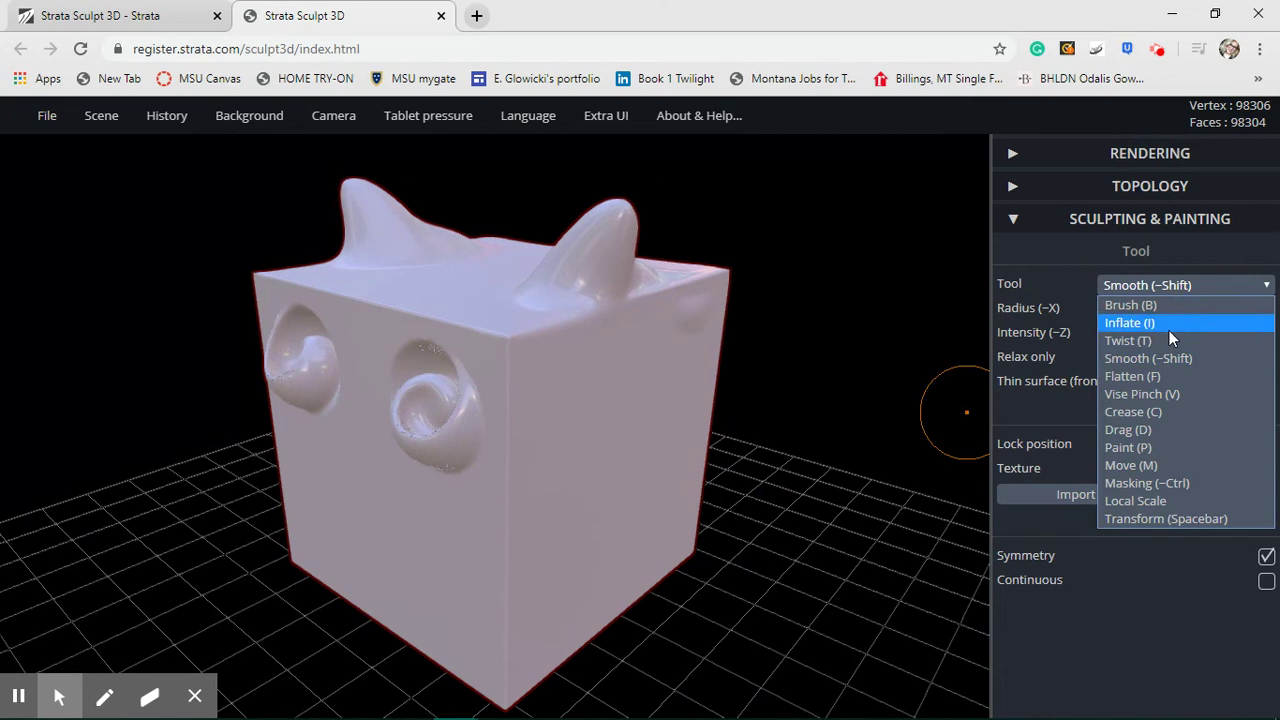
# Use the Drag tool at radius 150 to pull both horns outward into sideways curves
pyautogui.click(1153, 429)
pyautogui.moveTo(830, 440)
pyautogui.mouseDown()
pyautogui.moveTo(826, 465)
pyautogui.moveTo(780, 459)
pyautogui.moveTo(863, 443)
pyautogui.moveTo(929, 406)
pyautogui.moveTo(867, 437)
pyautogui.mouseUp()
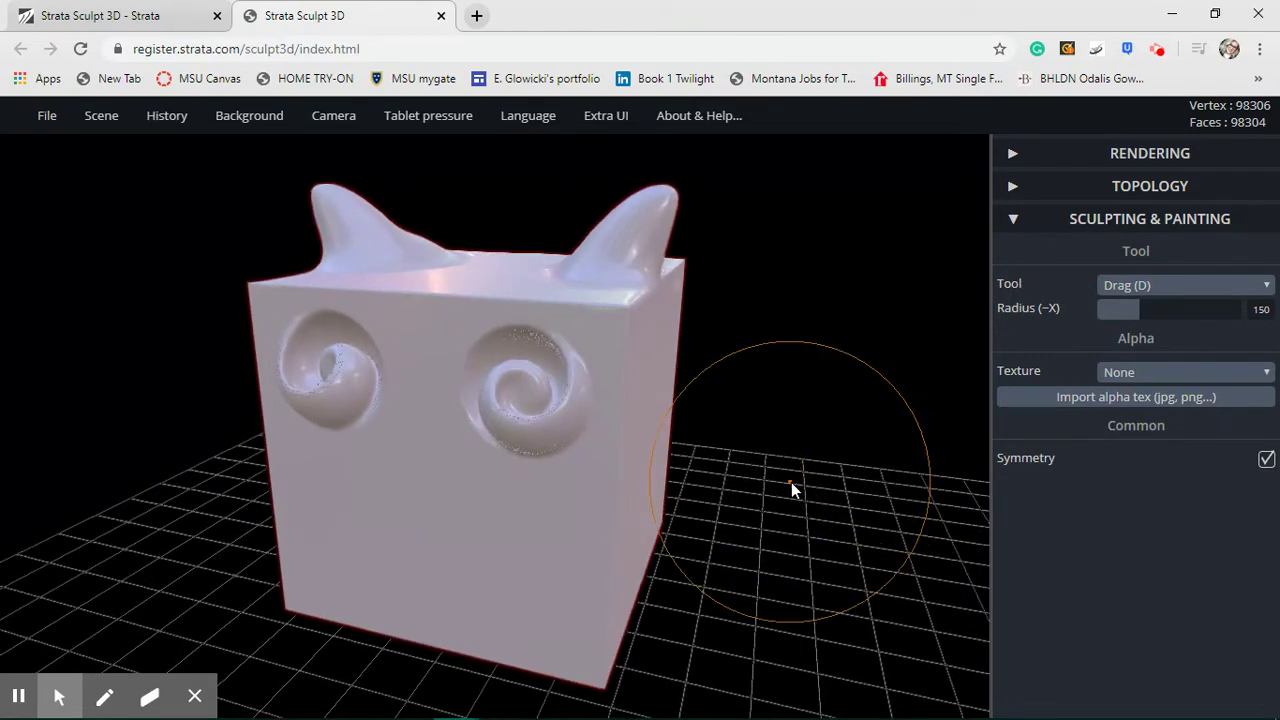
pyautogui.moveTo(791, 482); pyautogui.dragTo(826, 514)
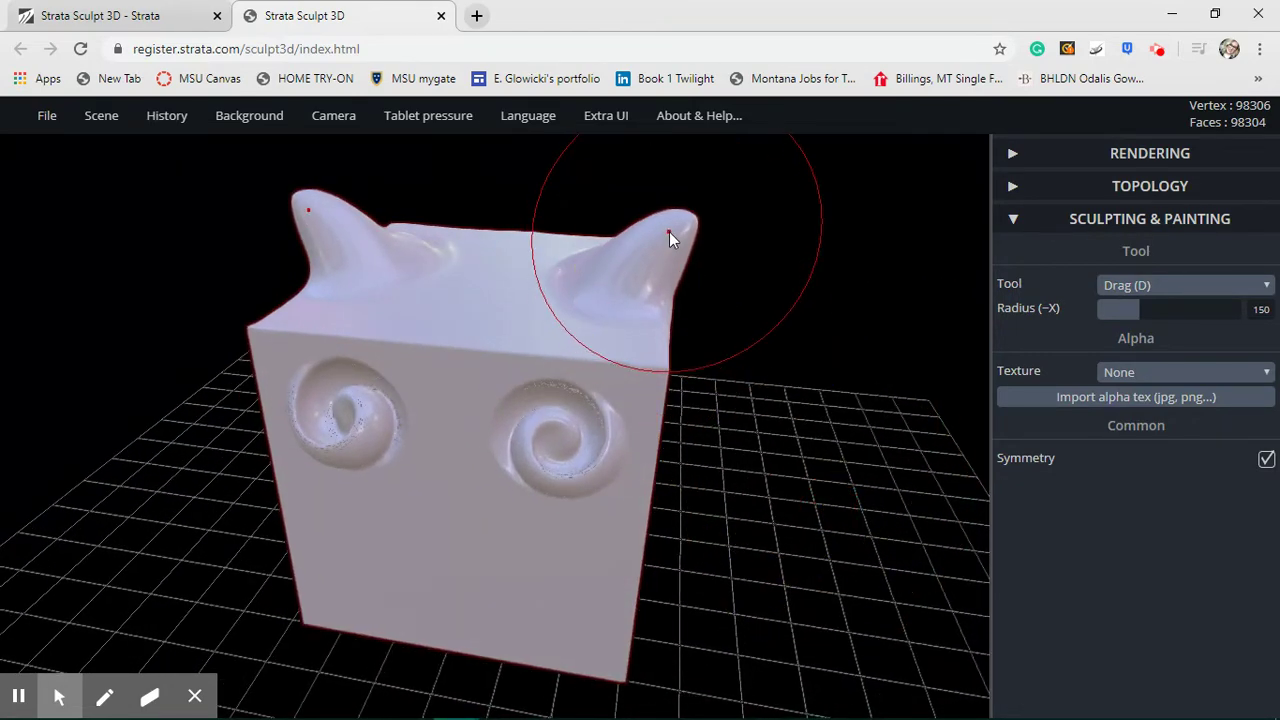
pyautogui.moveTo(677, 234)
pyautogui.mouseDown()
pyautogui.moveTo(773, 192)
pyautogui.moveTo(799, 205)
pyautogui.moveTo(825, 252)
pyautogui.mouseUp()
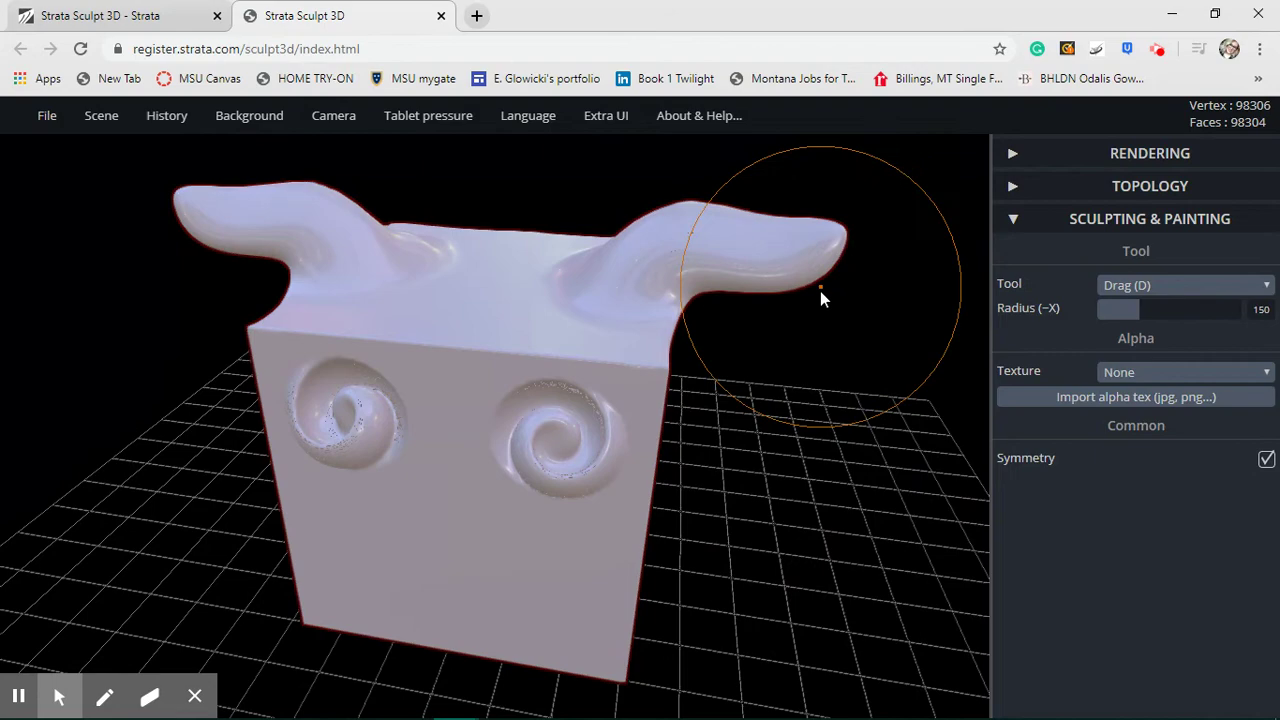
pyautogui.moveTo(786, 499)
pyautogui.mouseDown()
pyautogui.moveTo(850, 448)
pyautogui.moveTo(723, 466)
pyautogui.moveTo(811, 417)
pyautogui.moveTo(689, 474)
pyautogui.moveTo(676, 428)
pyautogui.moveTo(746, 416)
pyautogui.moveTo(828, 429)
pyautogui.moveTo(932, 365)
pyautogui.mouseUp()
# Switch to the Paint tool with albedo colour #ffc356 and metallic 95
pyautogui.click(1139, 290)
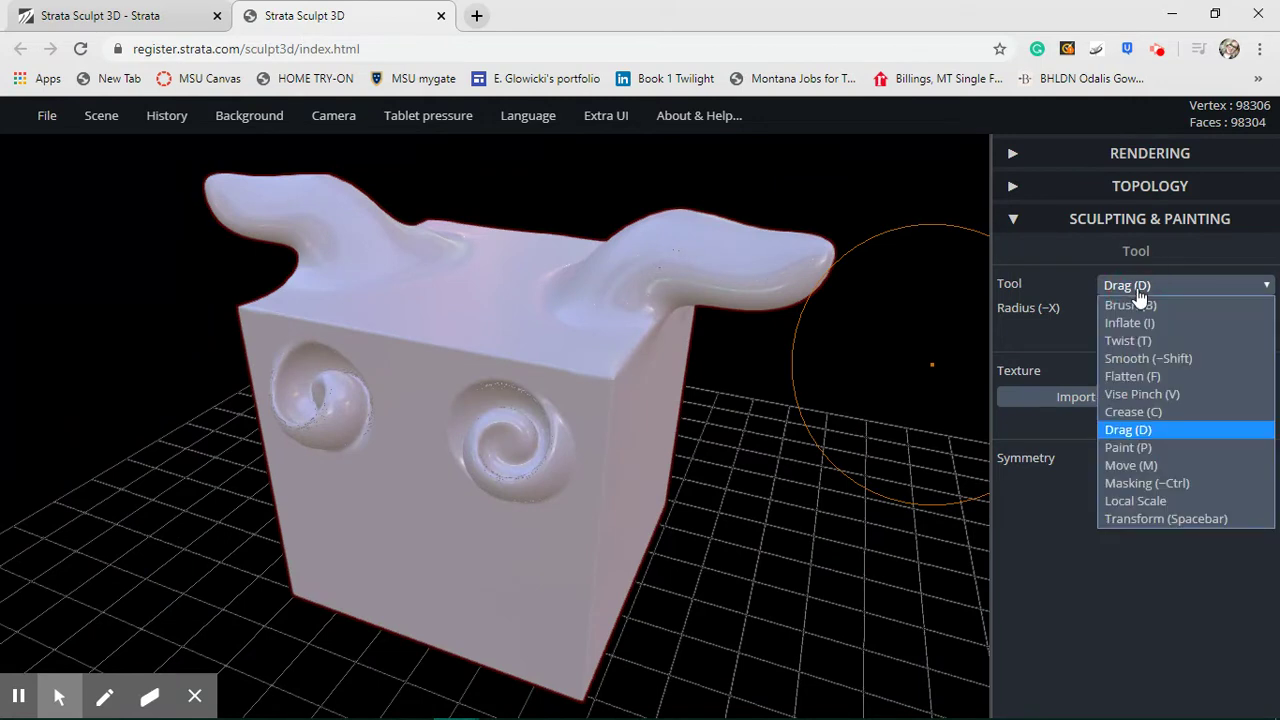
pyautogui.click(1142, 449)
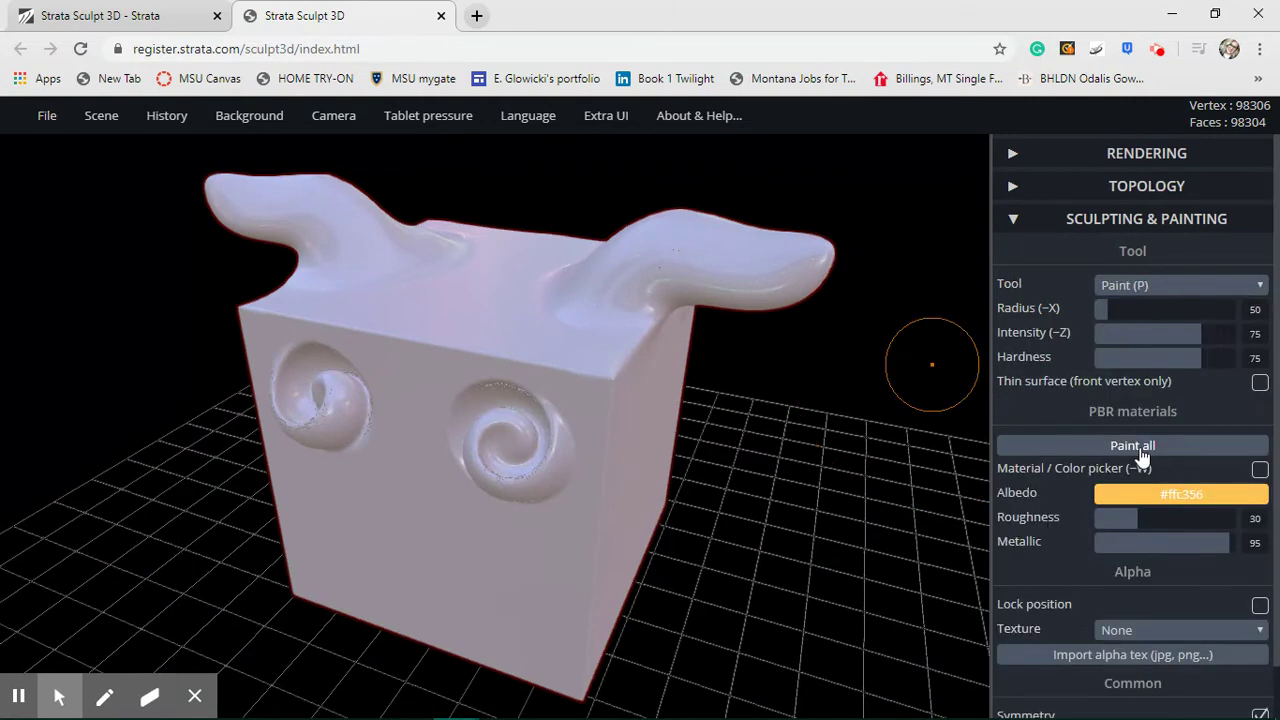
pyautogui.click(1150, 493)
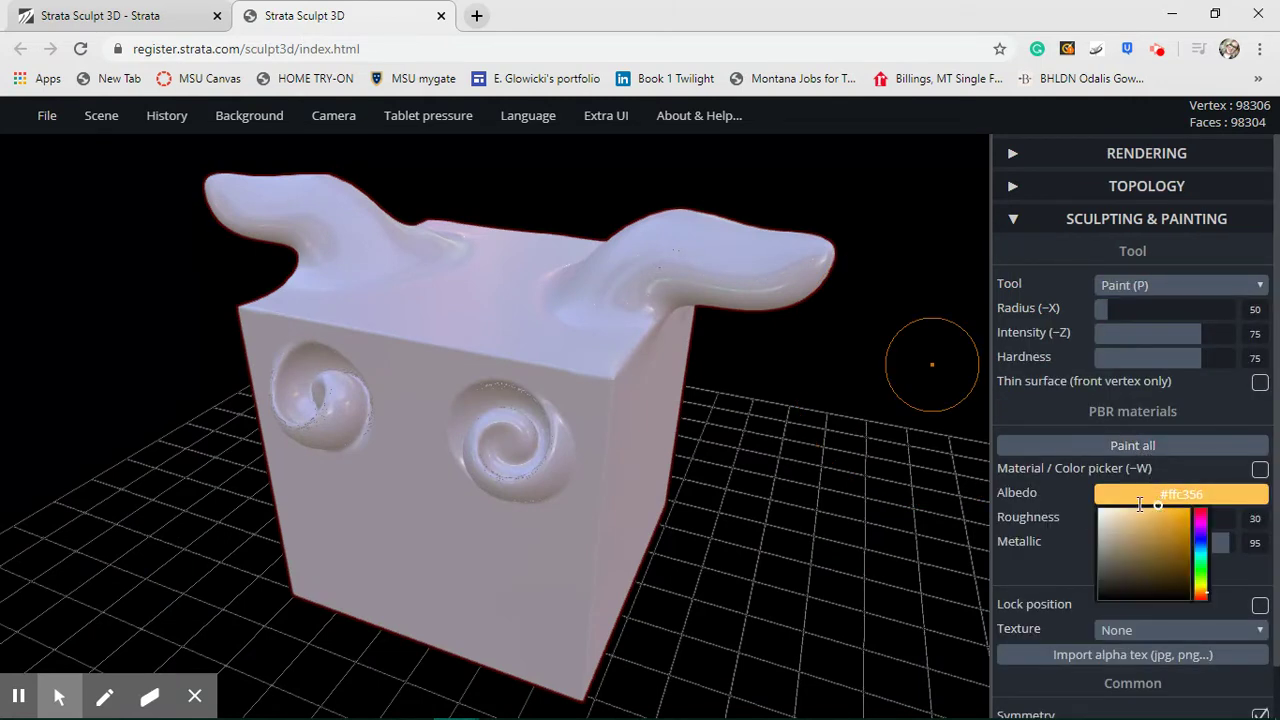
pyautogui.moveTo(860, 517)
pyautogui.mouseDown()
pyautogui.moveTo(876, 514)
pyautogui.moveTo(837, 496)
pyautogui.moveTo(968, 492)
pyautogui.mouseUp()
pyautogui.click(1151, 498)
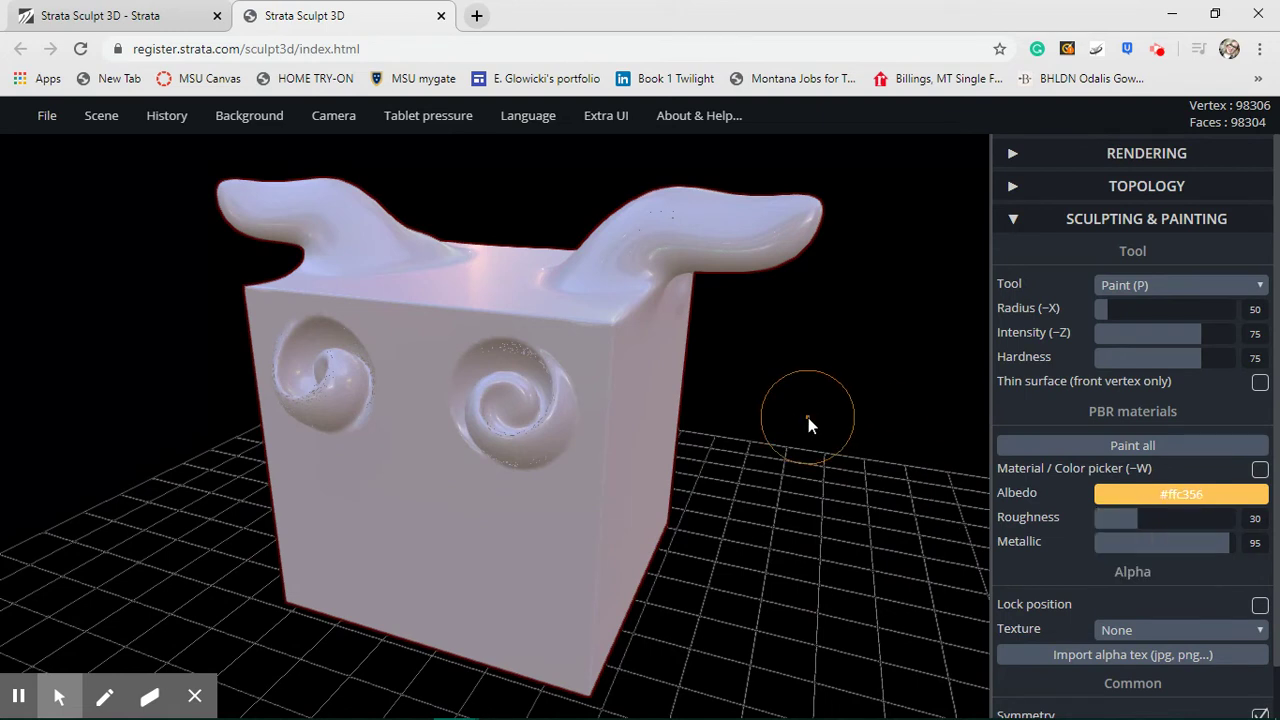
pyautogui.click(1161, 492)
# Paint gold across the front face, both swirl eyes, the right side and lower front
pyautogui.moveTo(422, 384)
pyautogui.mouseDown()
pyautogui.moveTo(485, 474)
pyautogui.moveTo(468, 409)
pyautogui.moveTo(522, 356)
pyautogui.moveTo(593, 410)
pyautogui.moveTo(530, 483)
pyautogui.moveTo(514, 397)
pyautogui.moveTo(543, 411)
pyautogui.moveTo(501, 446)
pyautogui.moveTo(540, 406)
pyautogui.moveTo(438, 385)
pyautogui.moveTo(440, 350)
pyautogui.moveTo(579, 308)
pyautogui.moveTo(515, 340)
pyautogui.moveTo(657, 420)
pyautogui.moveTo(630, 535)
pyautogui.moveTo(655, 394)
pyautogui.moveTo(691, 386)
pyautogui.moveTo(657, 529)
pyautogui.mouseUp()
pyautogui.moveTo(690, 570)
pyautogui.mouseDown()
pyautogui.moveTo(700, 586)
pyautogui.moveTo(959, 556)
pyautogui.moveTo(708, 594)
pyautogui.moveTo(663, 549)
pyautogui.moveTo(717, 594)
pyautogui.mouseUp()
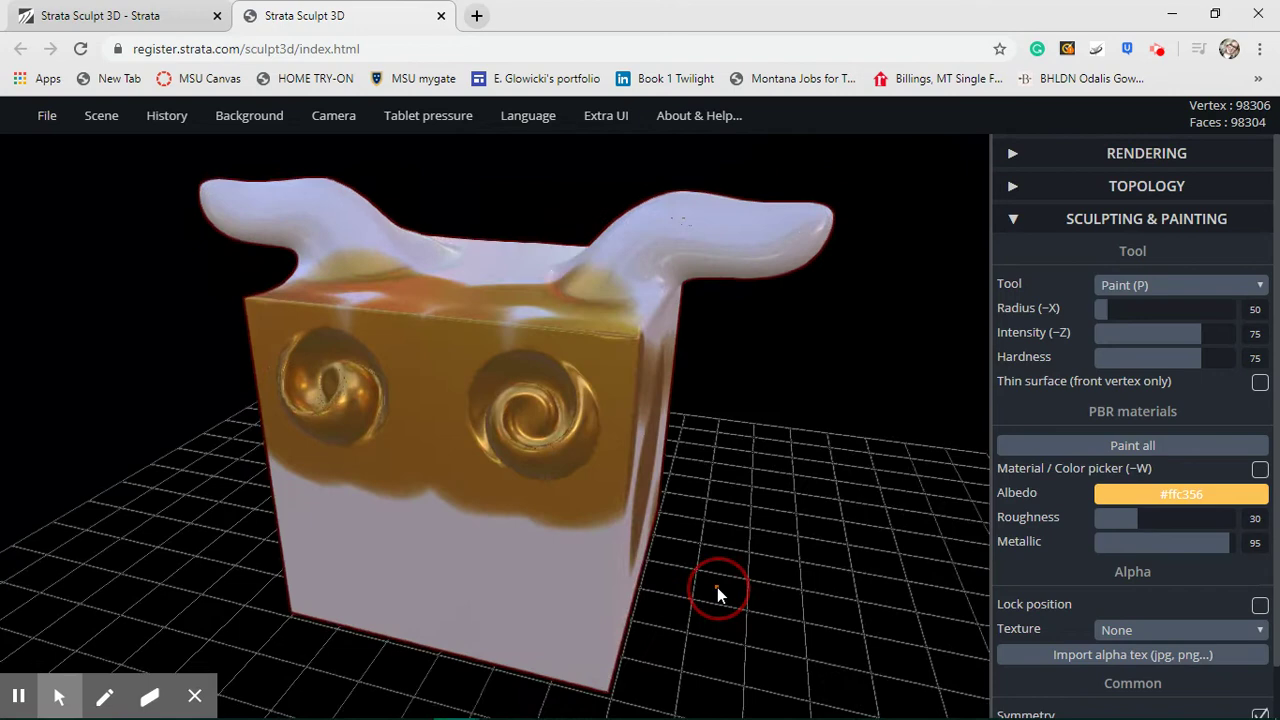
pyautogui.moveTo(469, 552)
pyautogui.mouseDown()
pyautogui.moveTo(481, 598)
pyautogui.moveTo(549, 518)
pyautogui.moveTo(610, 585)
pyautogui.moveTo(625, 635)
pyautogui.mouseUp()
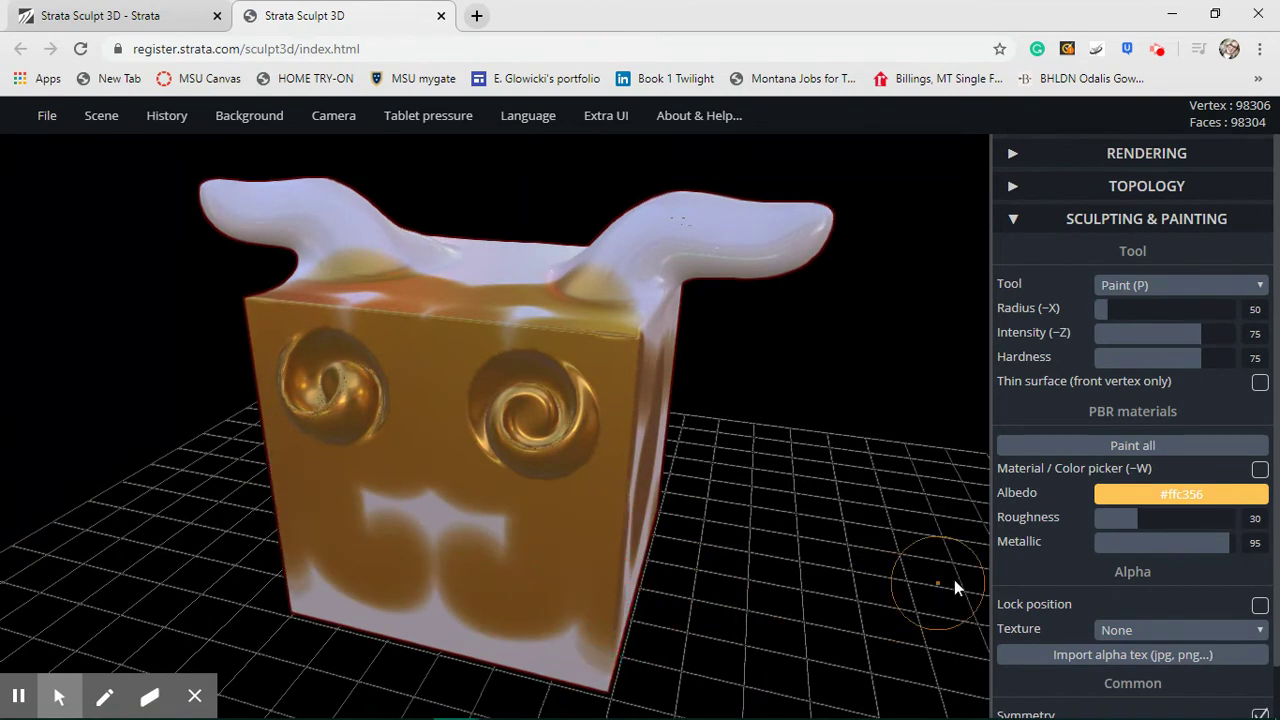
# Change the albedo to purple-blue #6040e0 and apply Paint all to the whole model
pyautogui.moveTo(1140, 500)
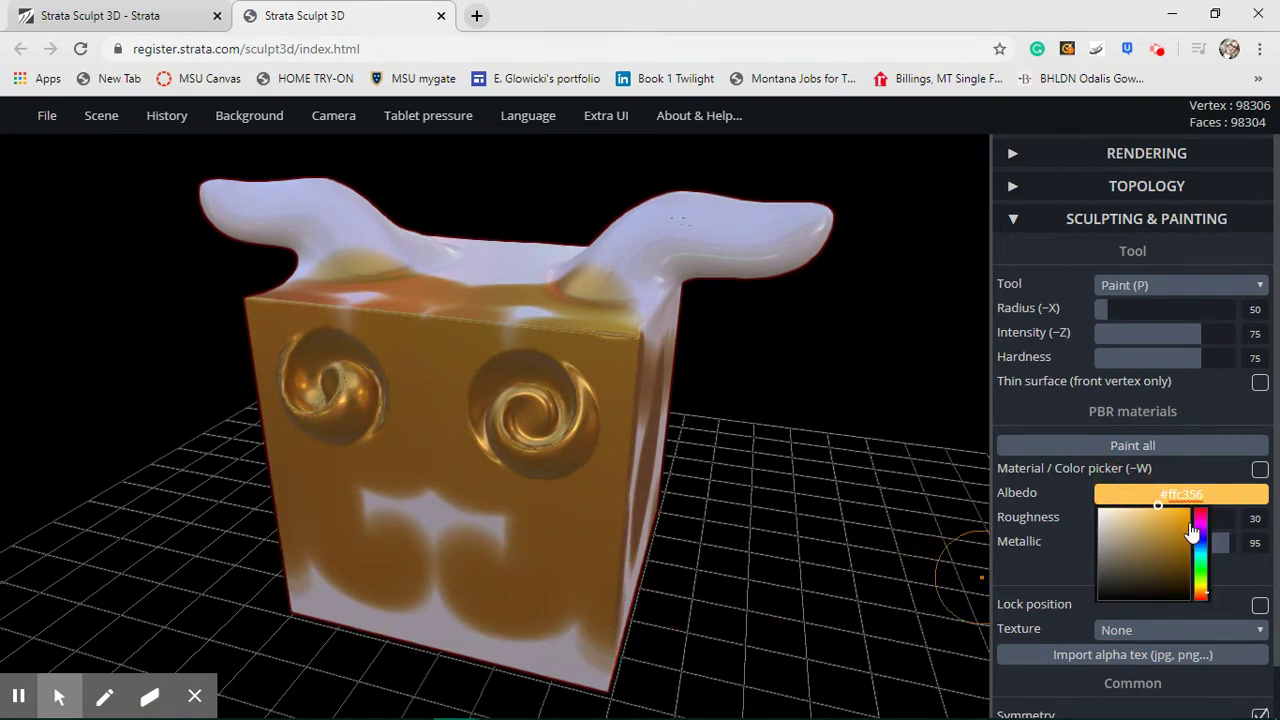
pyautogui.moveTo(1200, 535); pyautogui.dragTo(1201, 540)
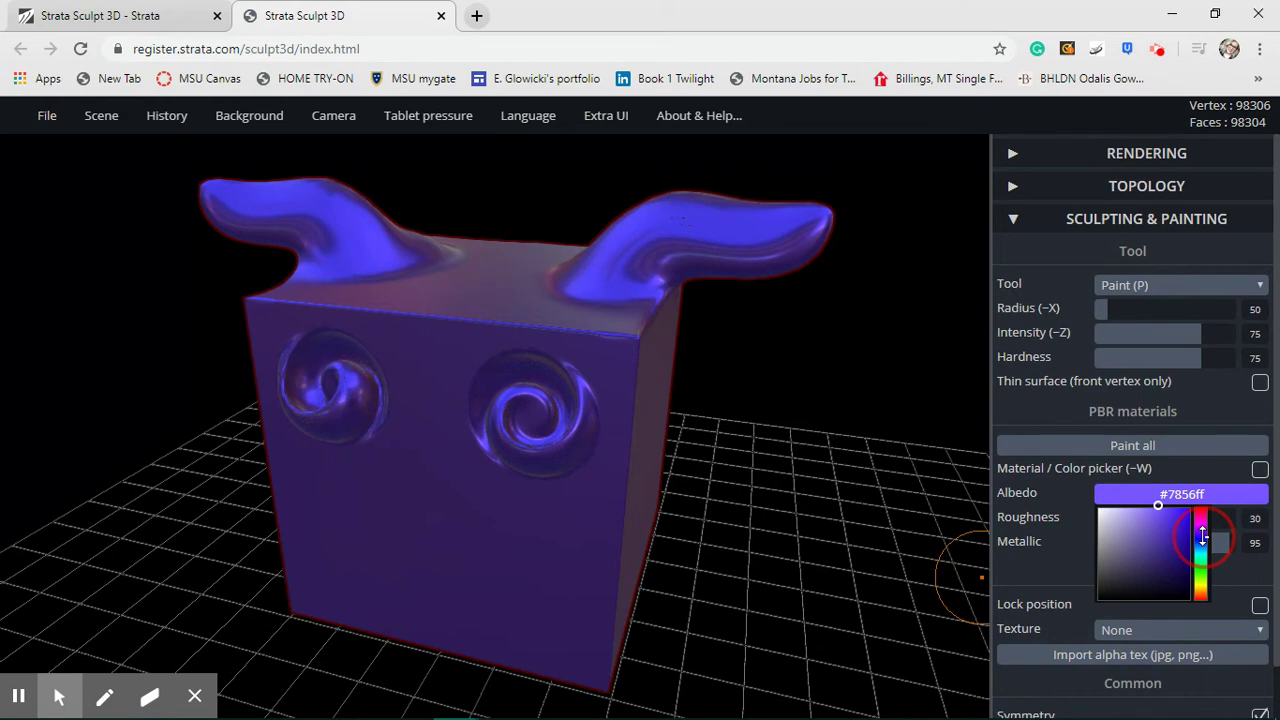
pyautogui.moveTo(1202, 536)
pyautogui.mouseDown()
pyautogui.moveTo(1155, 517)
pyautogui.moveTo(1166, 528)
pyautogui.mouseUp()
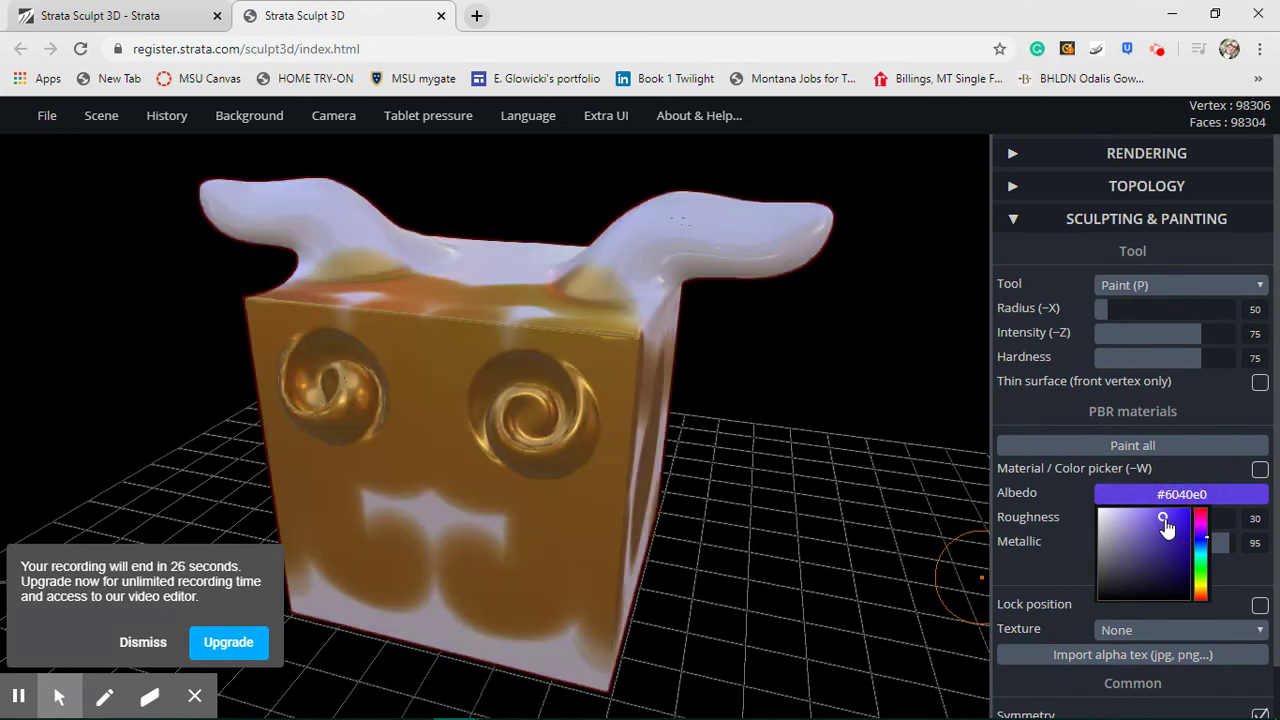
pyautogui.click(1146, 449)
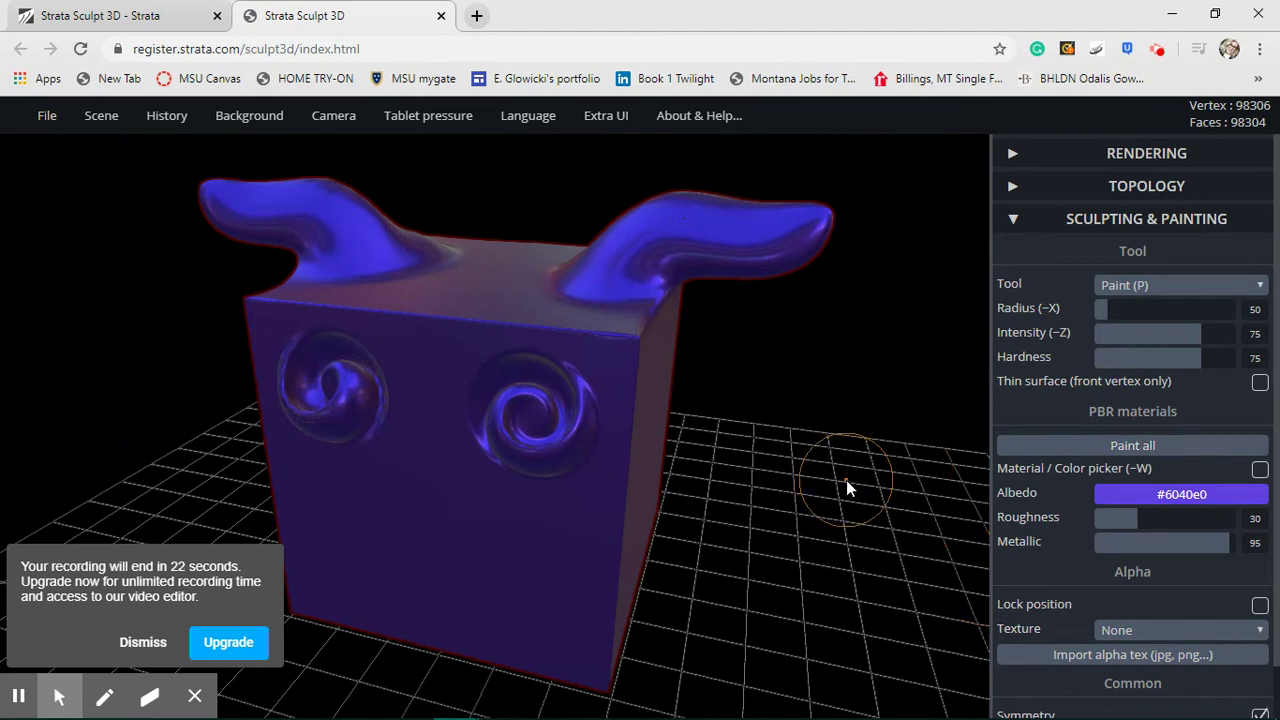
pyautogui.moveTo(903, 443); pyautogui.dragTo(970, 412)
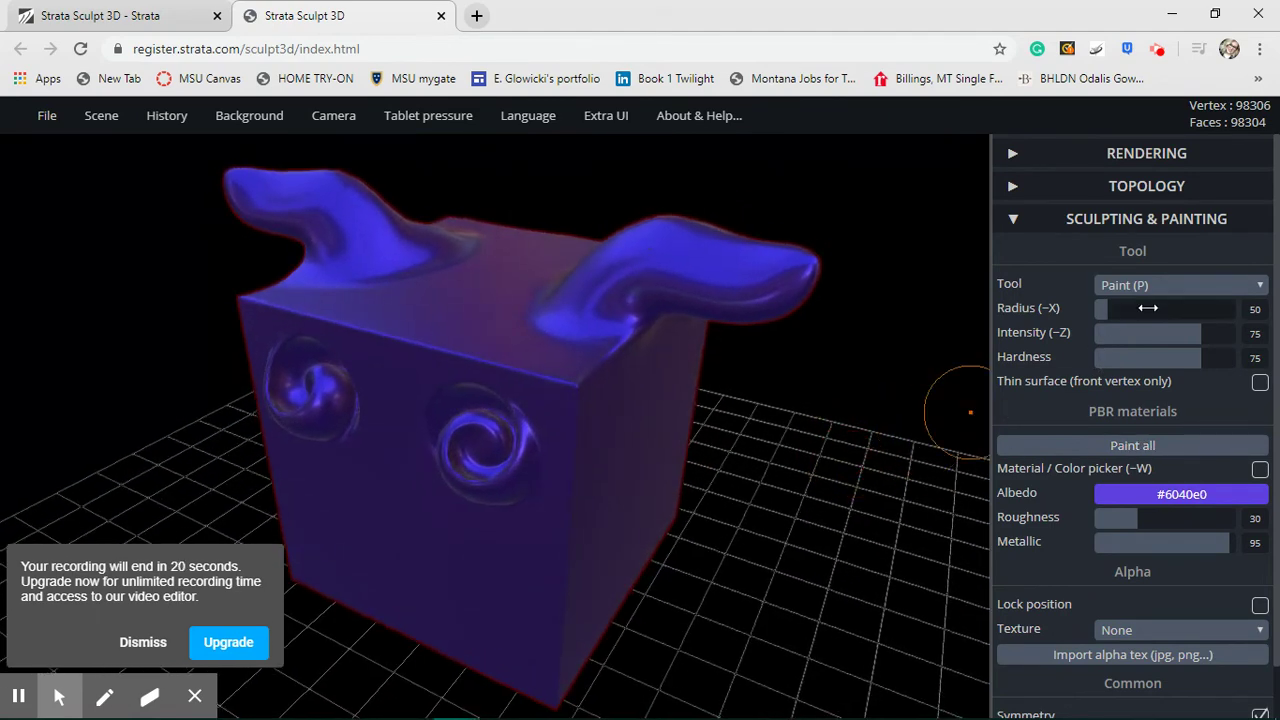
pyautogui.click(1150, 290)
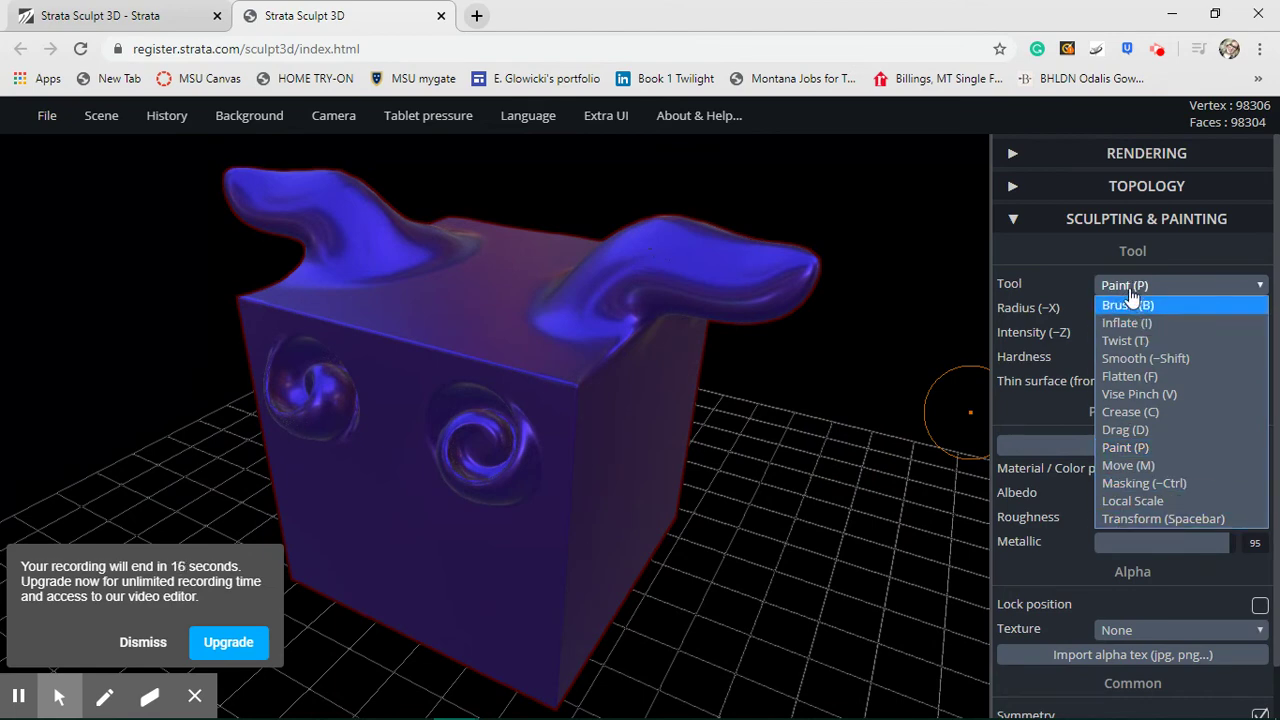
pyautogui.click(1130, 288)
pyautogui.moveTo(804, 471)
pyautogui.mouseDown()
pyautogui.moveTo(804, 514)
pyautogui.moveTo(864, 483)
pyautogui.moveTo(806, 506)
pyautogui.moveTo(496, 398)
pyautogui.mouseUp()
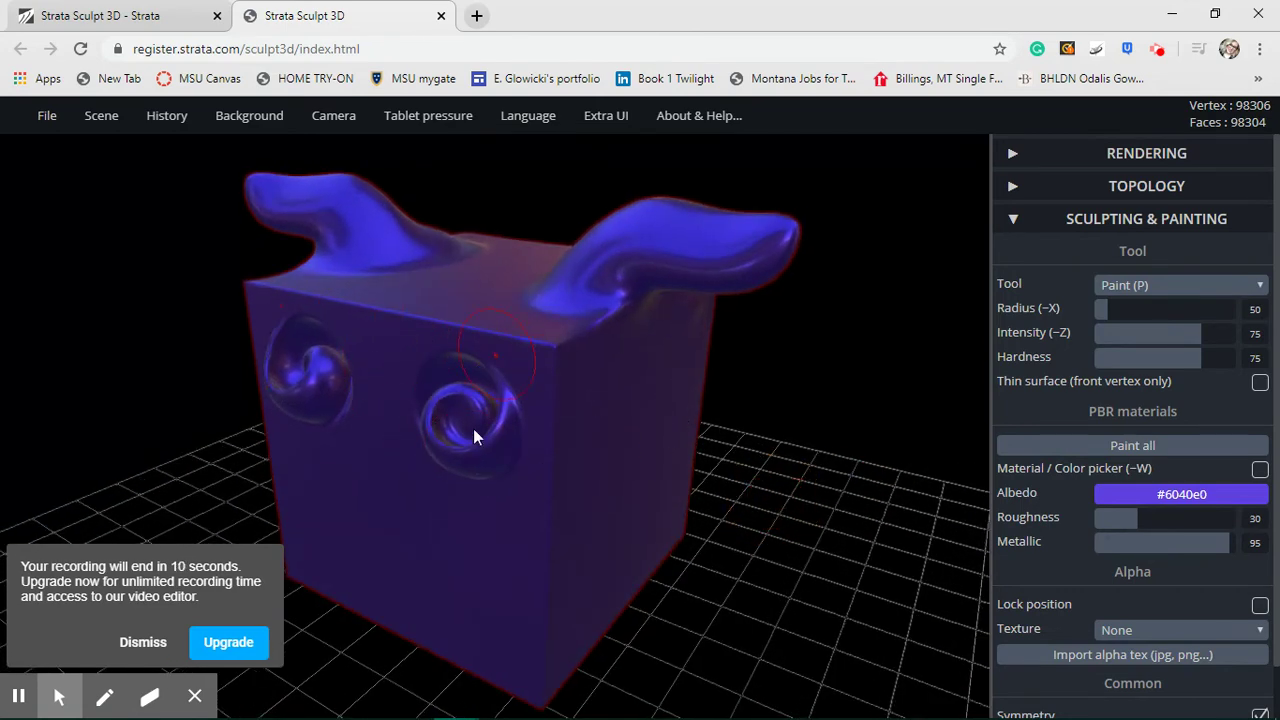